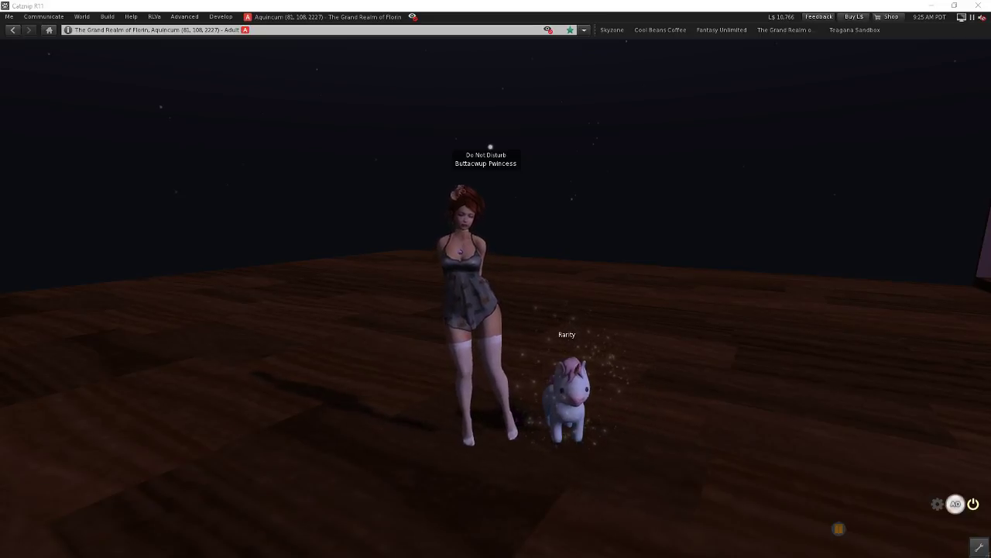
- Focus, zoom and orbit the camera around the avatar and her pet unicorn
alt+click(588, 410)
scroll(488, 302, down, 5)
scroll(536, 292, down, 5)
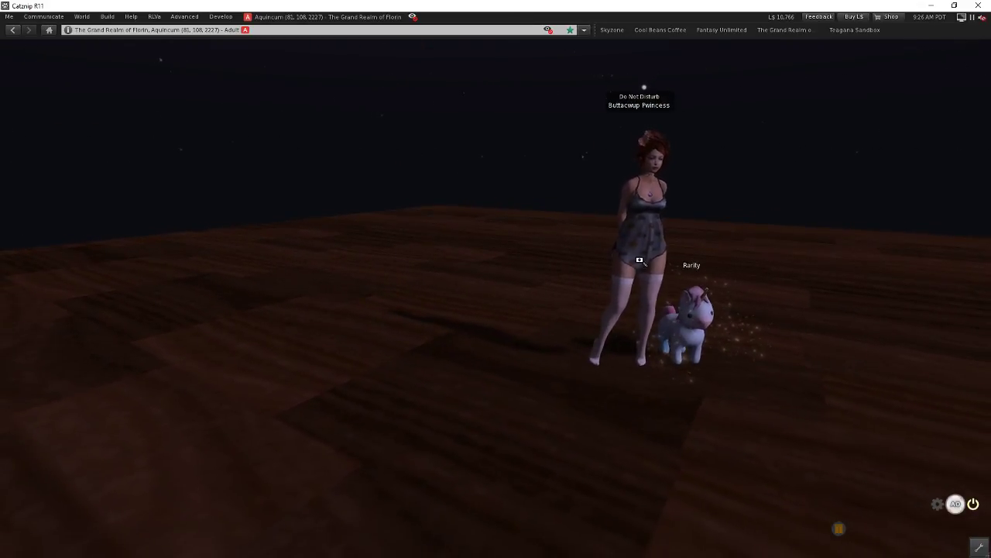
drag(536, 292, 484, 298)
scroll(496, 309, up, 3)
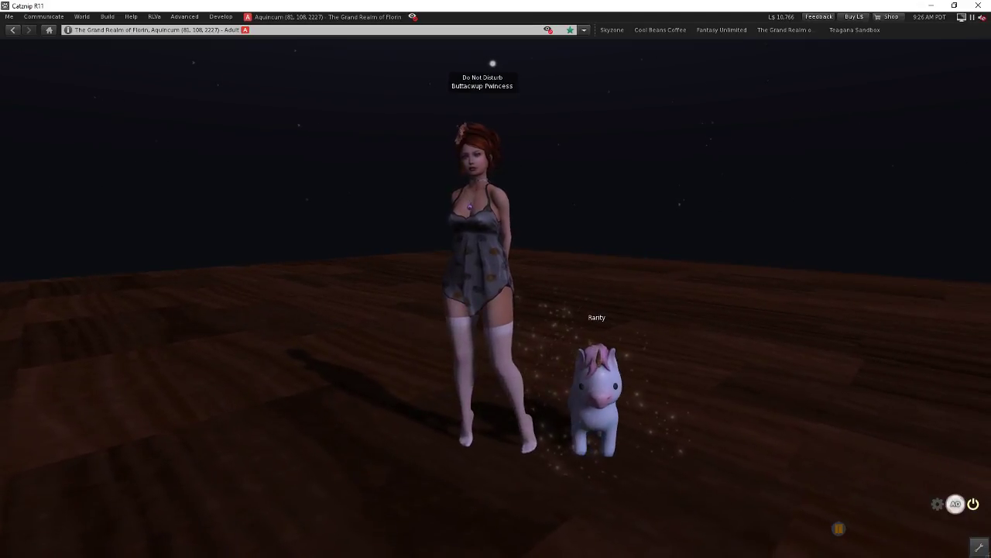
scroll(496, 309, down, 3)
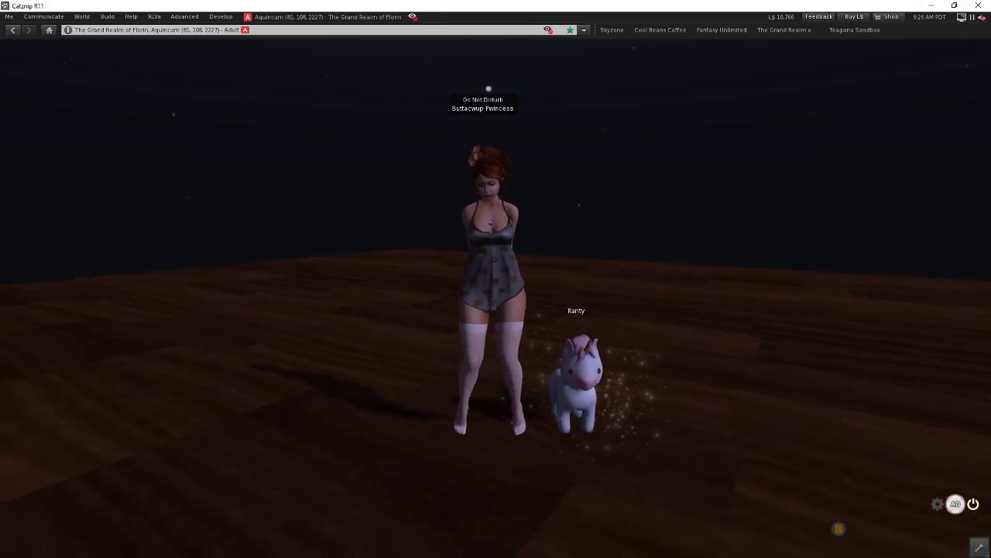
scroll(495, 310, up, 2)
scroll(495, 309, down, 2)
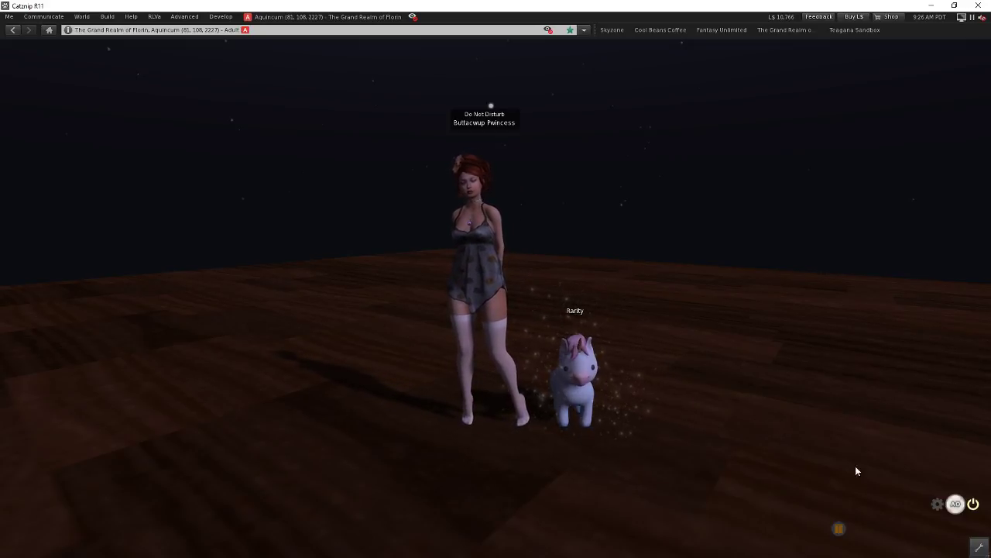
- Edit the collapsed Wardrobe HUD, move it higher, then expand it into its button ring
right_click(842, 534)
click(862, 369)
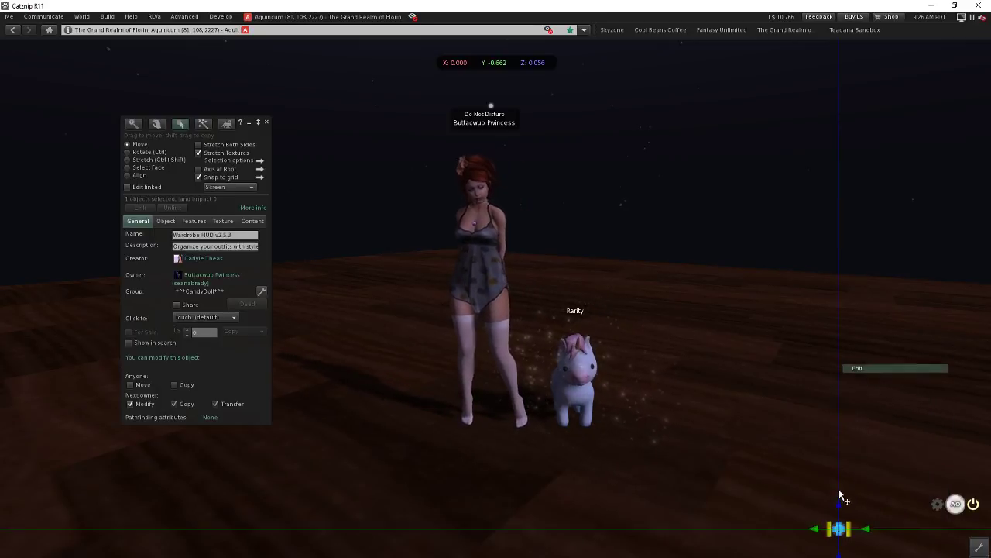
drag(841, 503, 738, 302)
click(266, 124)
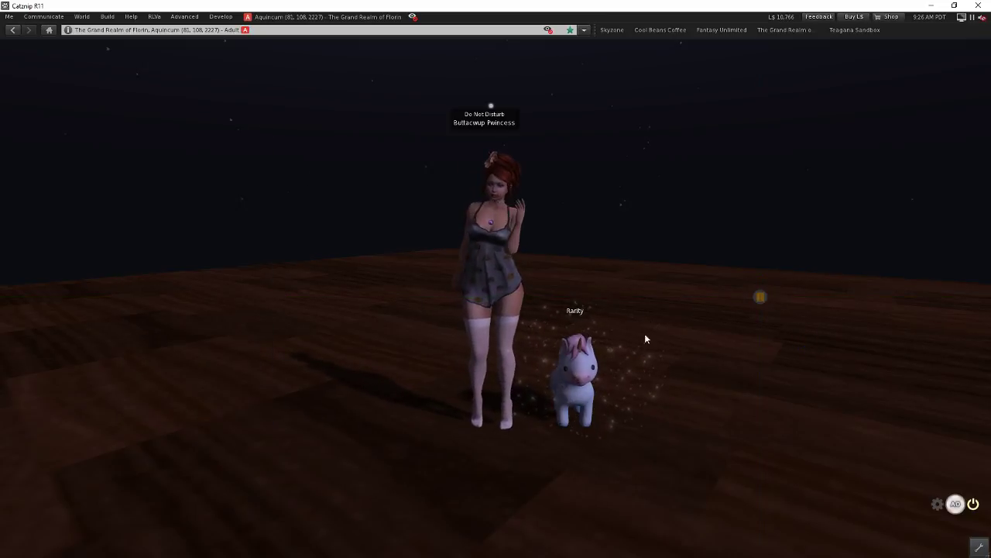
click(763, 302)
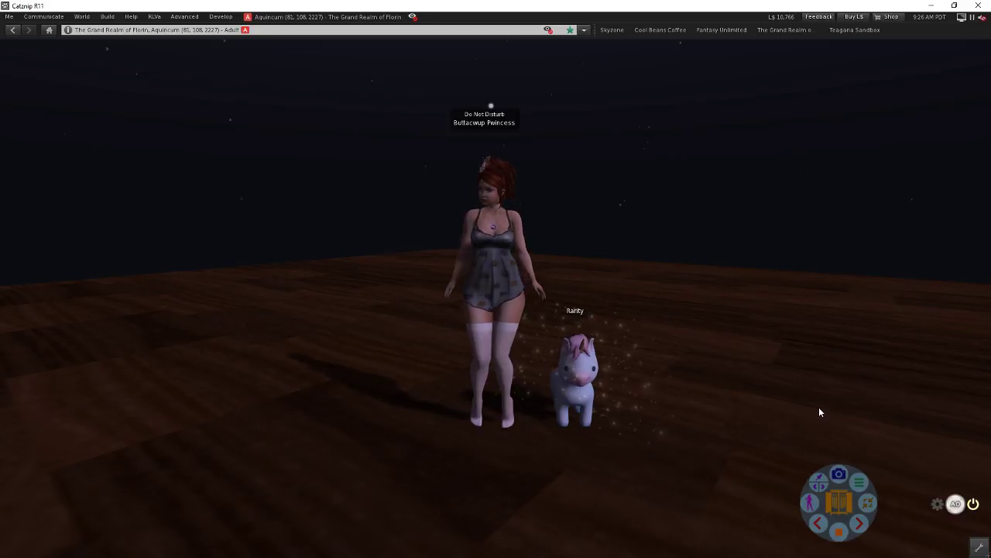
- Edit the expanded HUD ring and move it up to mid-screen height
right_click(847, 501)
click(863, 339)
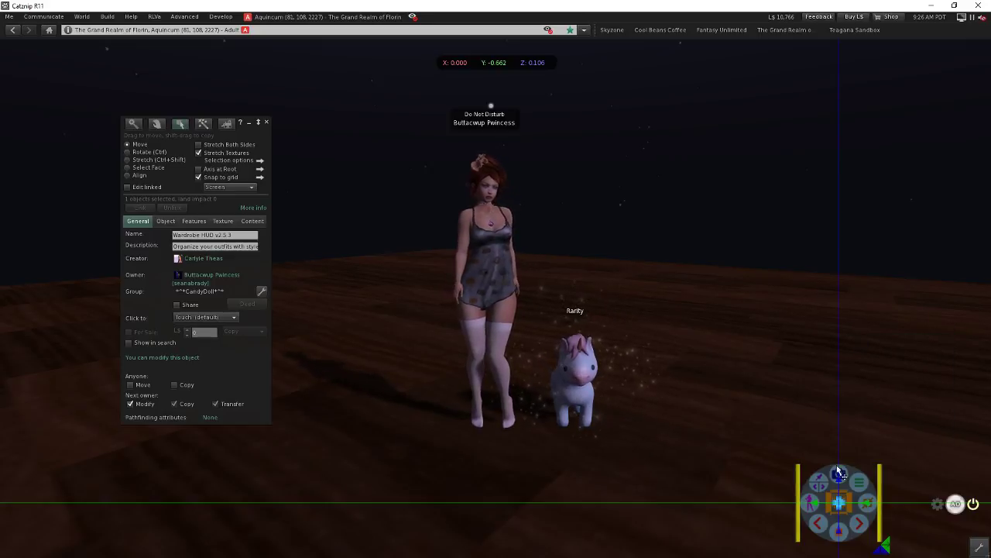
drag(839, 502, 768, 298)
click(267, 124)
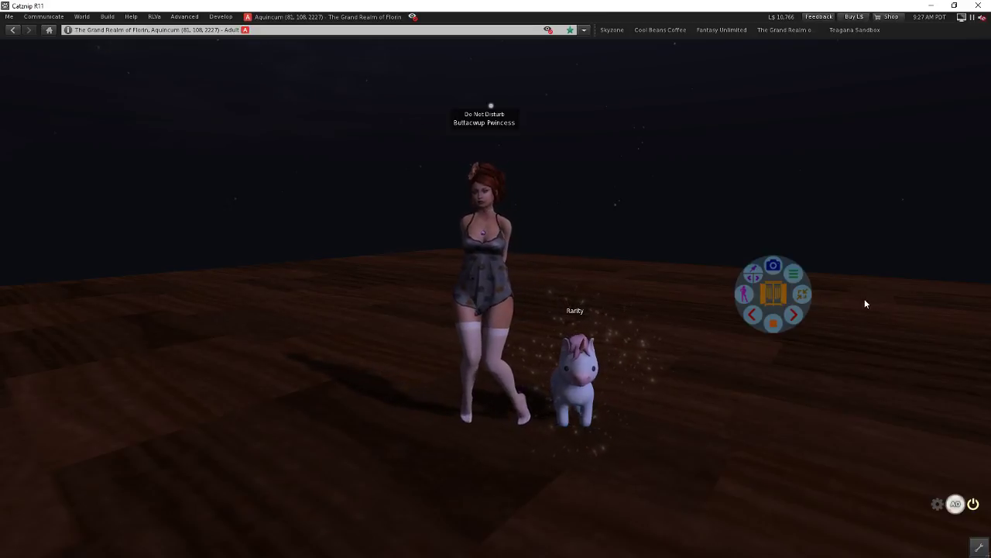
click(804, 296)
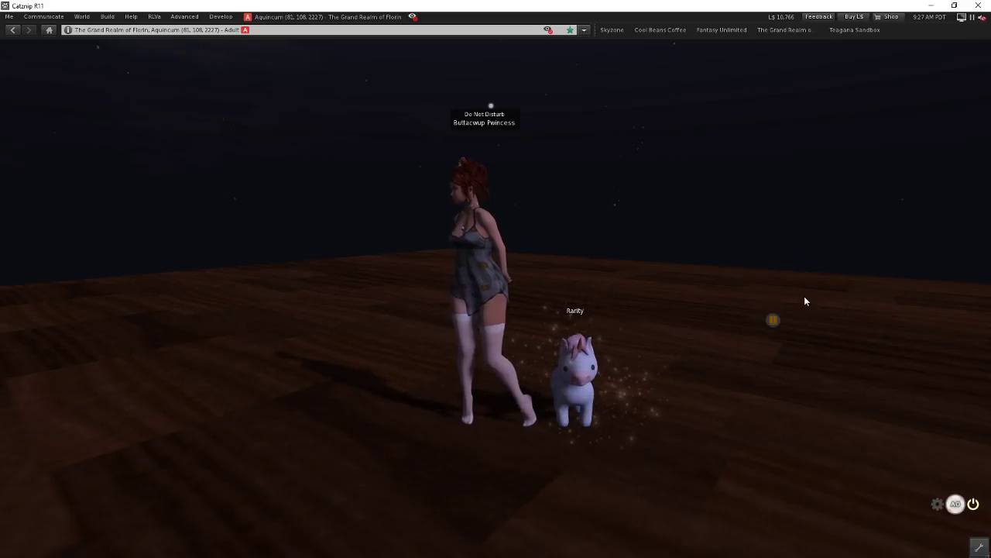
click(773, 322)
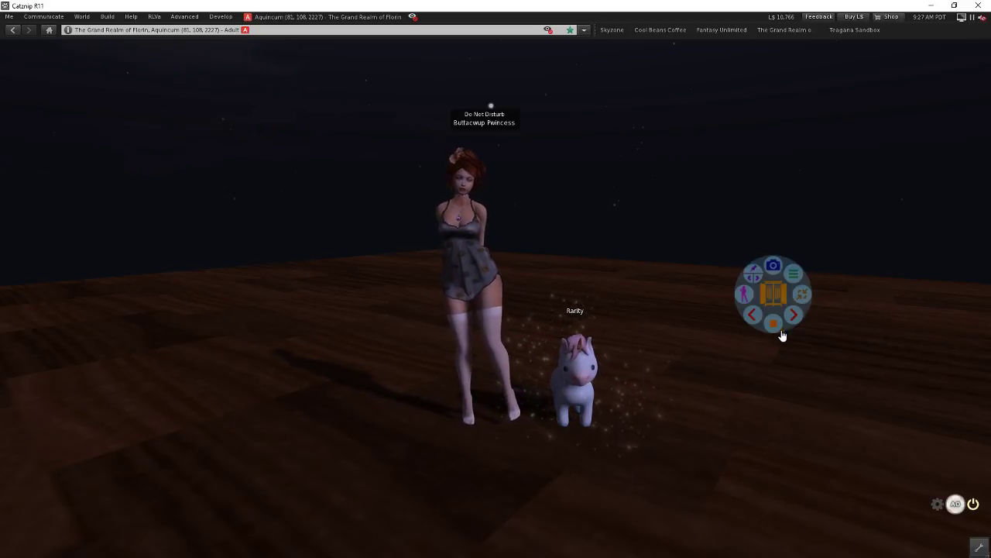
- Open the Wardrobe Menu from the HUD ring and drag its dialog aside and back
click(794, 276)
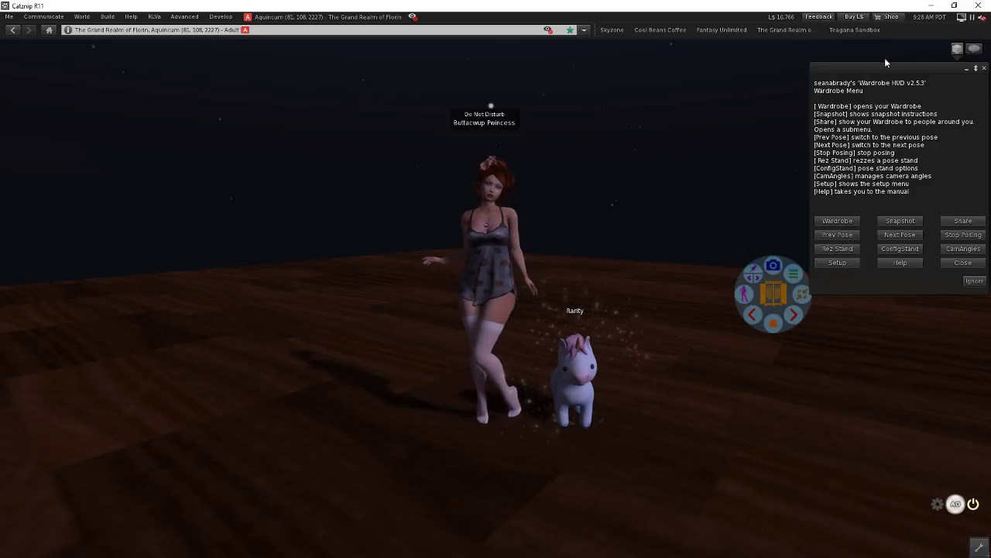
drag(886, 69, 807, 60)
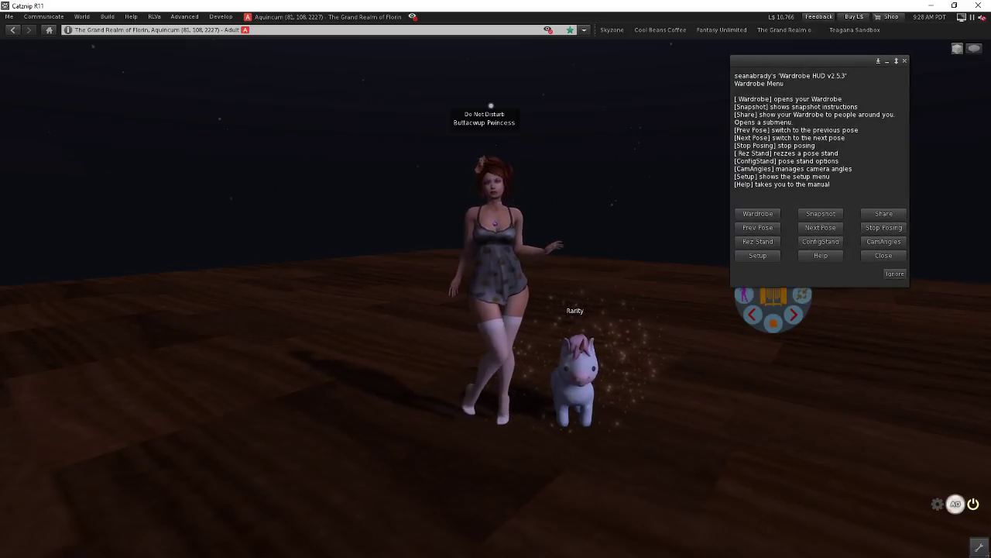
drag(824, 61, 900, 62)
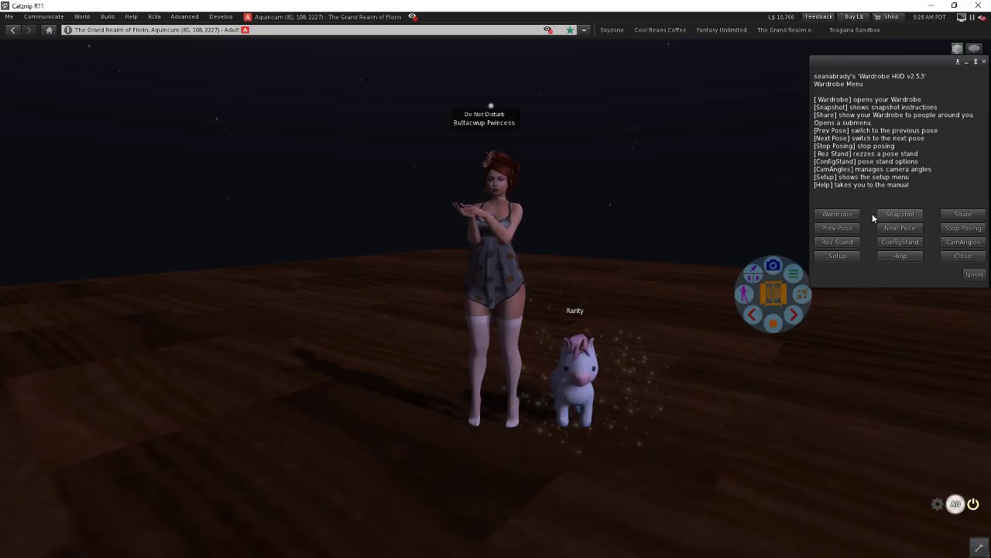
click(964, 215)
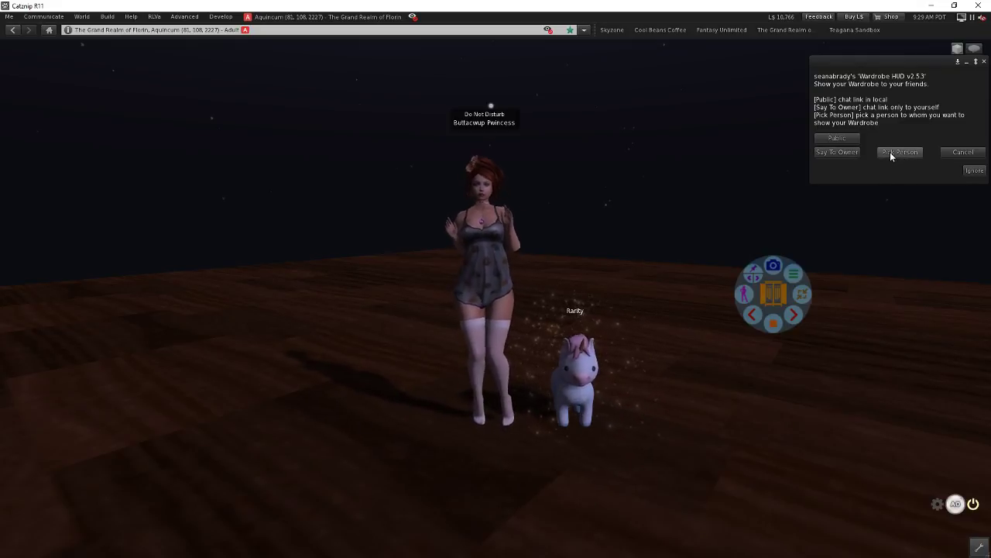
click(890, 152)
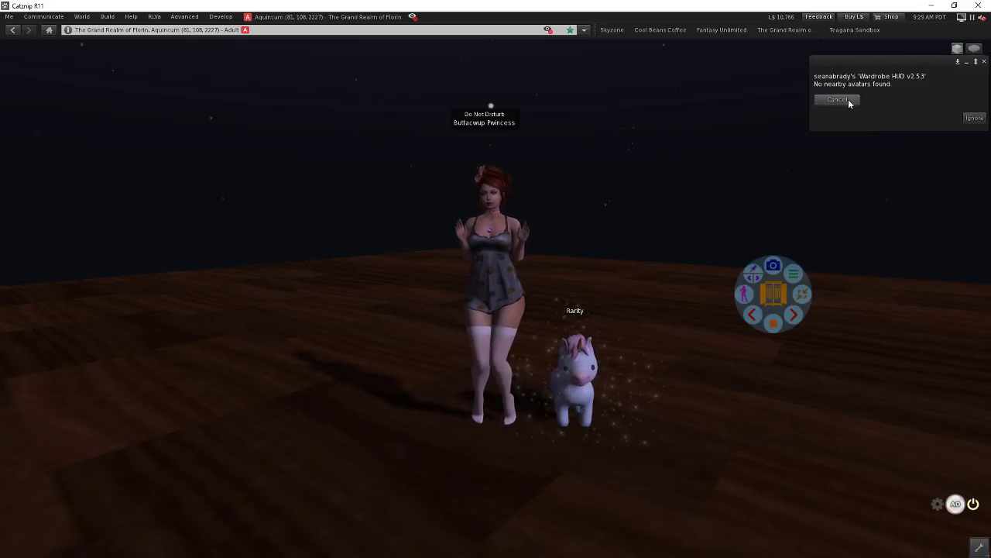
click(844, 99)
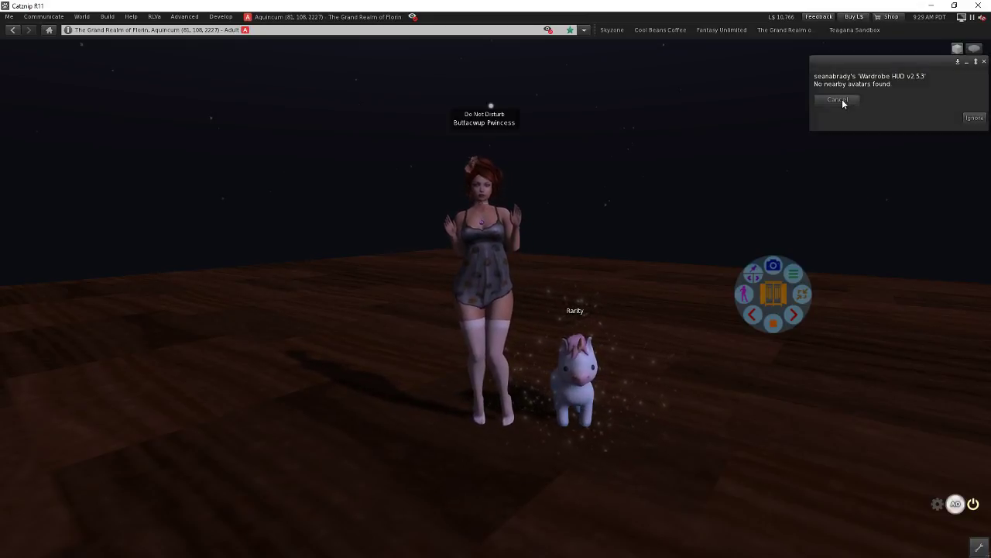
click(795, 275)
click(963, 214)
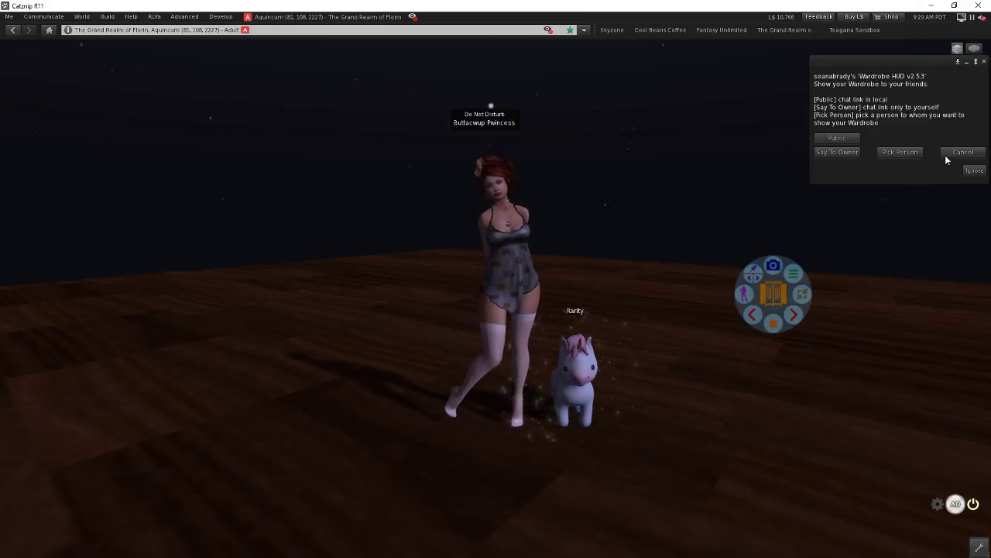
click(959, 153)
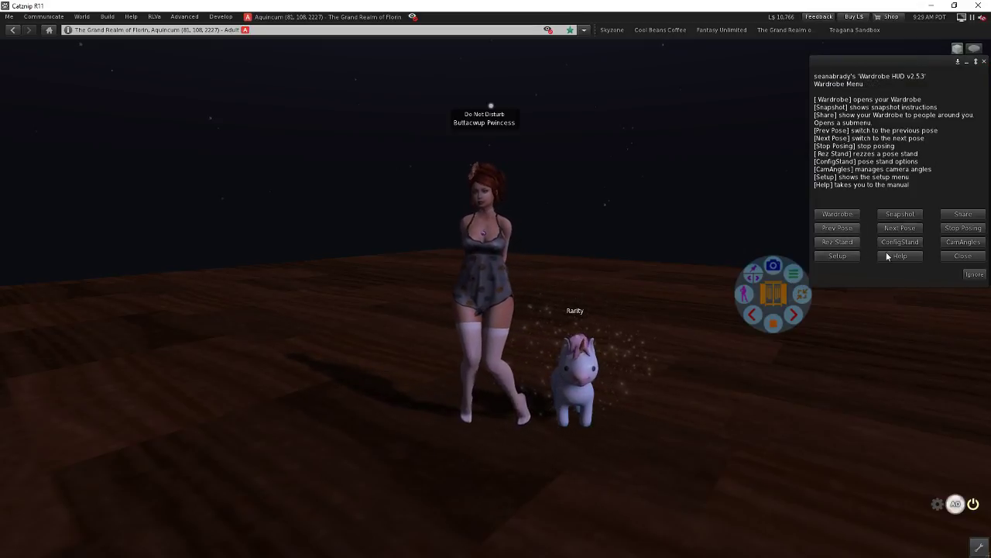
click(968, 219)
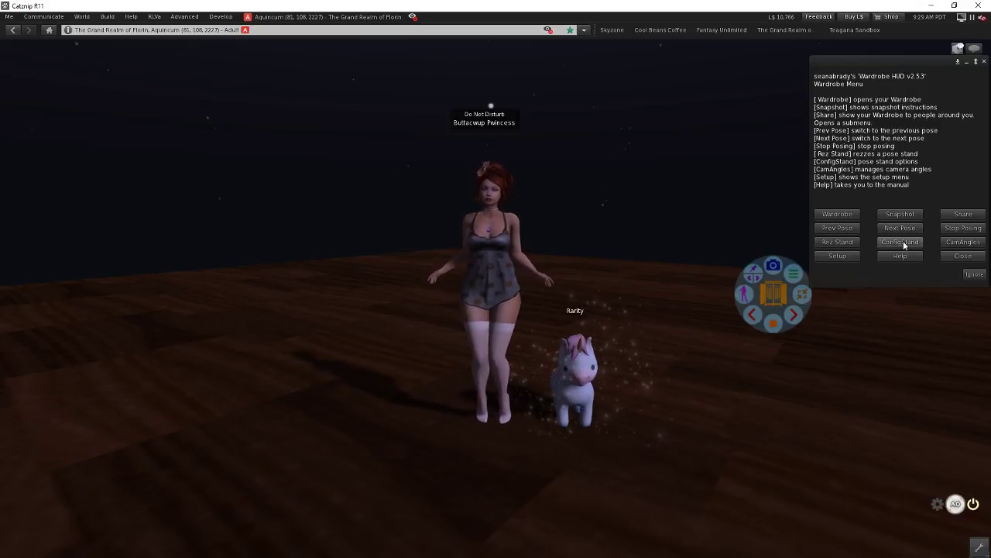
- View the CamAngles options, cancel to the main menu, then open Setup
click(963, 242)
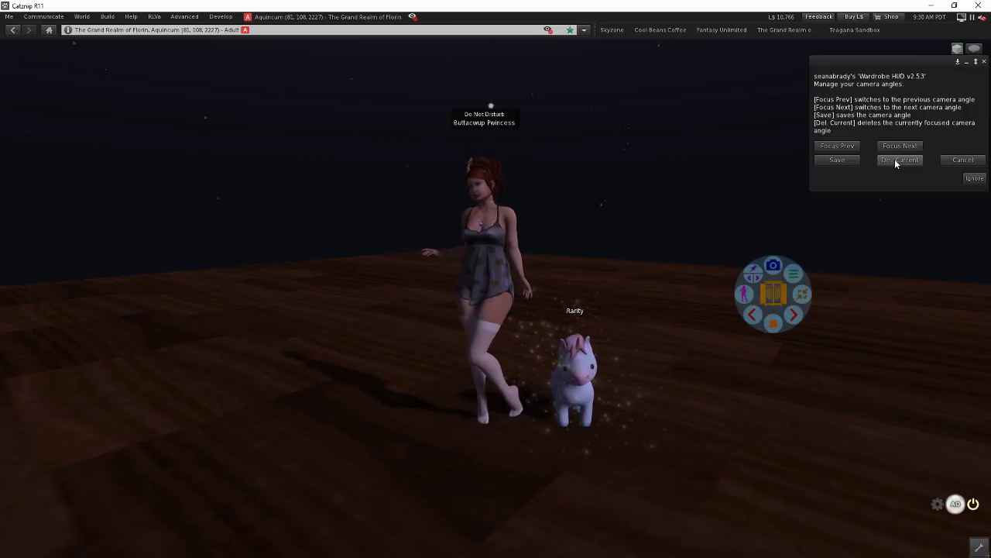
click(963, 159)
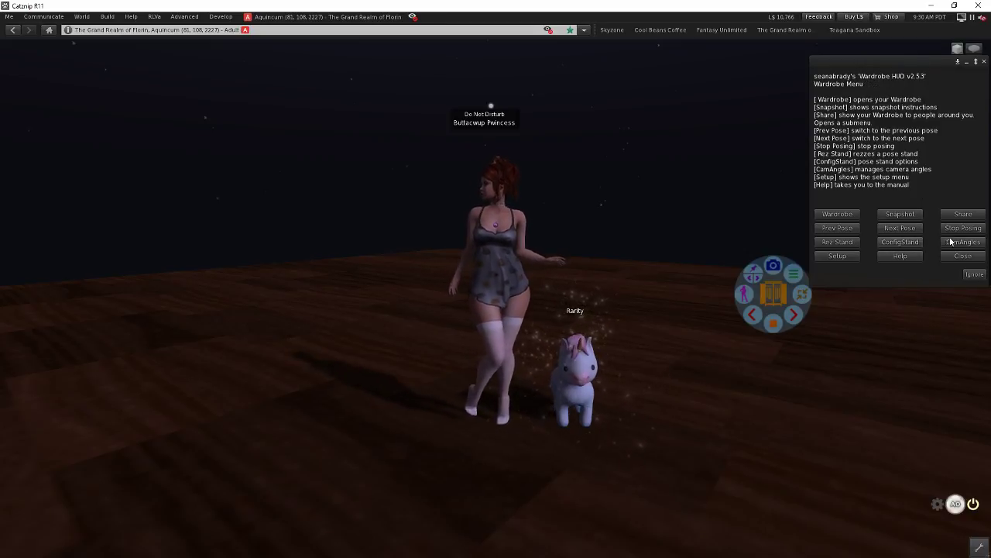
click(837, 257)
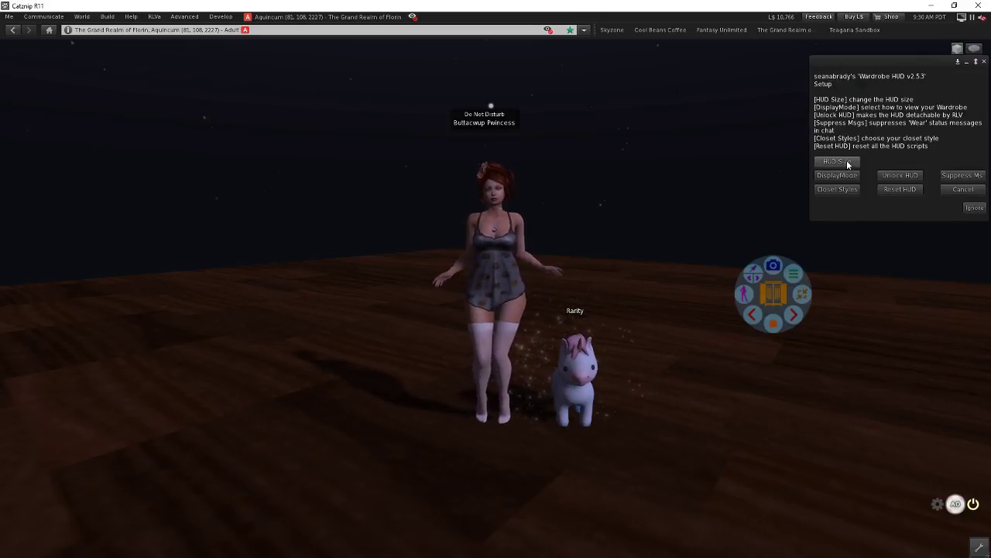
- Try the HUD's large and small sizes, then return to the Setup menu
click(845, 161)
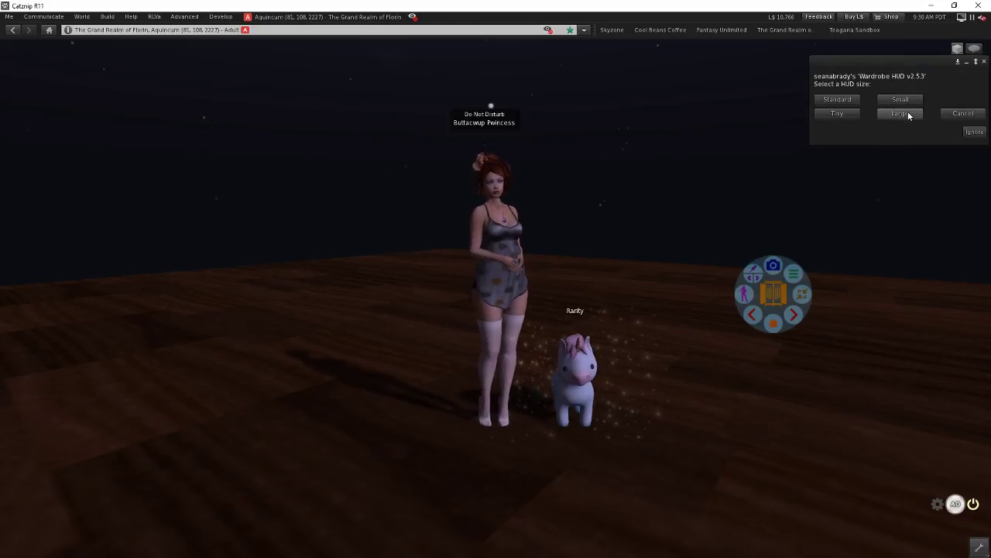
click(899, 114)
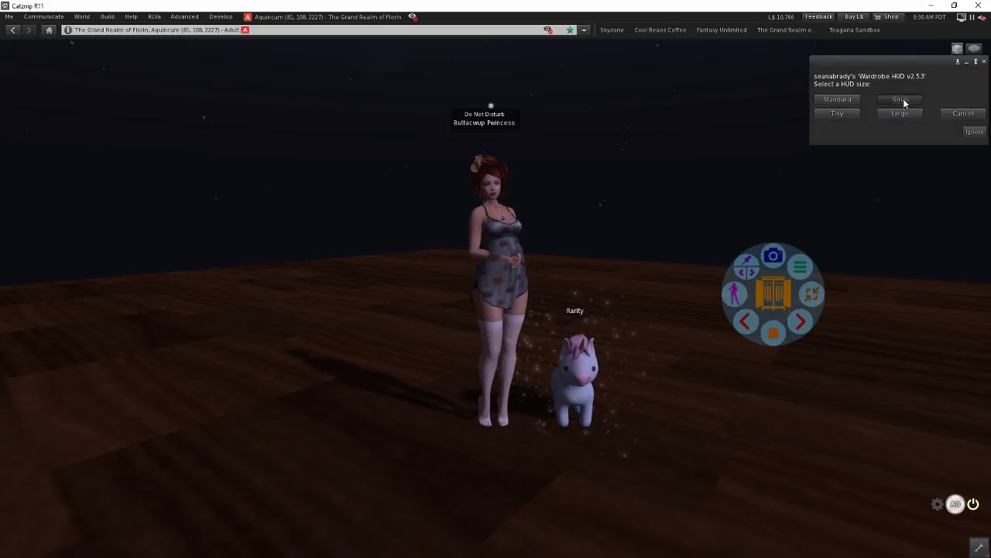
click(900, 99)
click(850, 114)
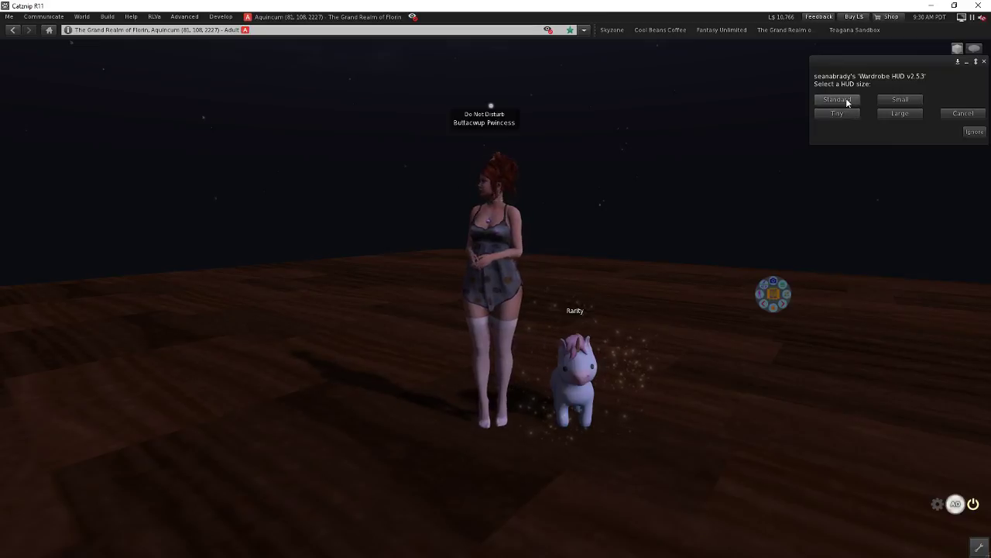
click(899, 113)
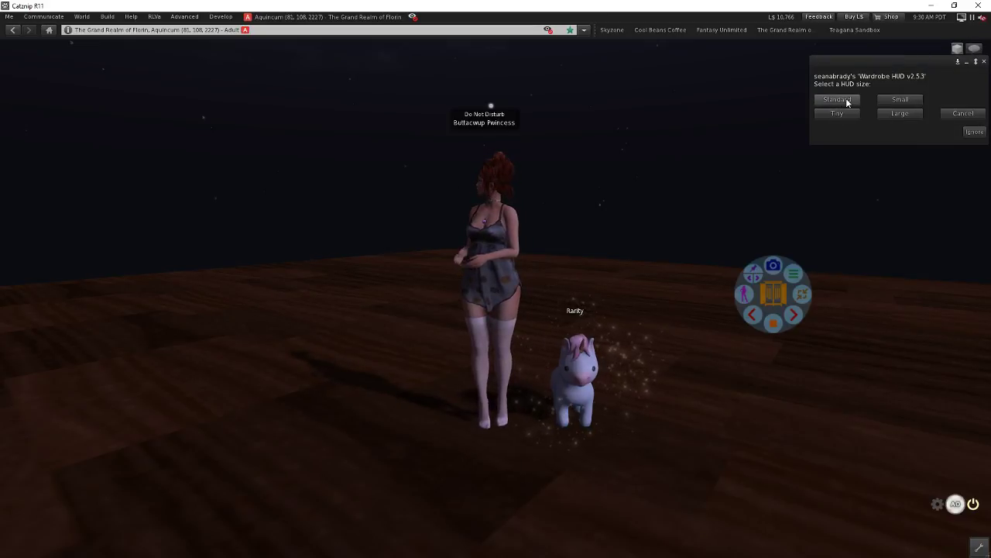
click(895, 113)
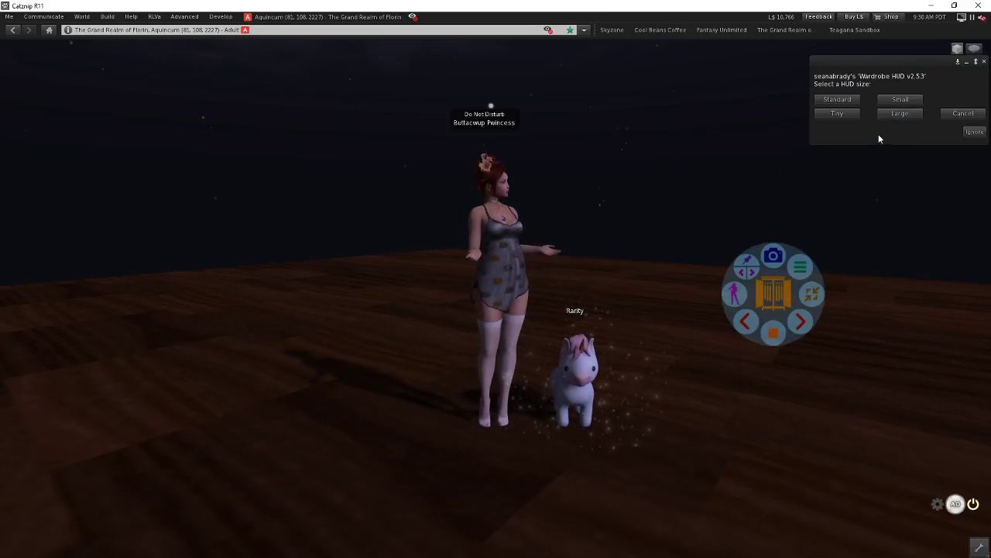
click(963, 113)
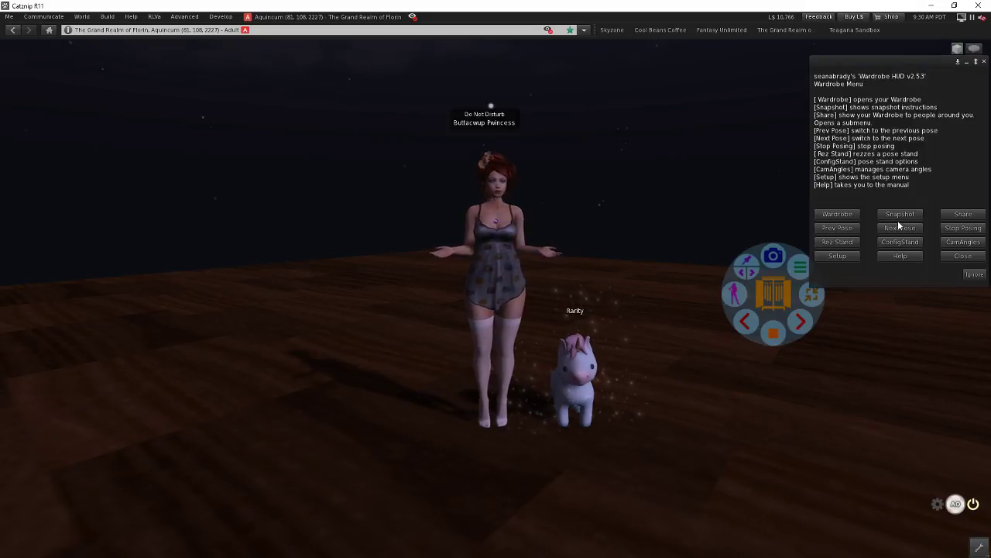
click(848, 257)
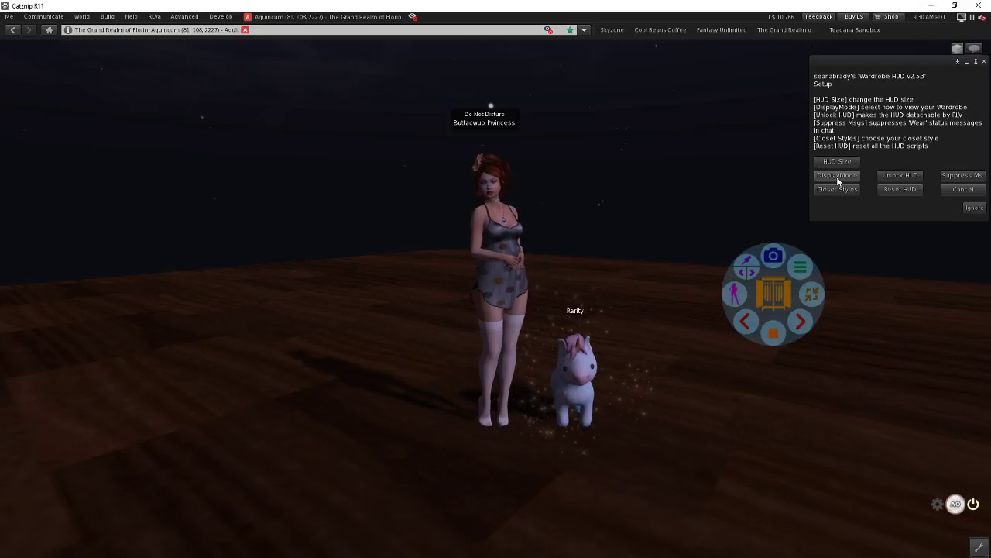
click(837, 176)
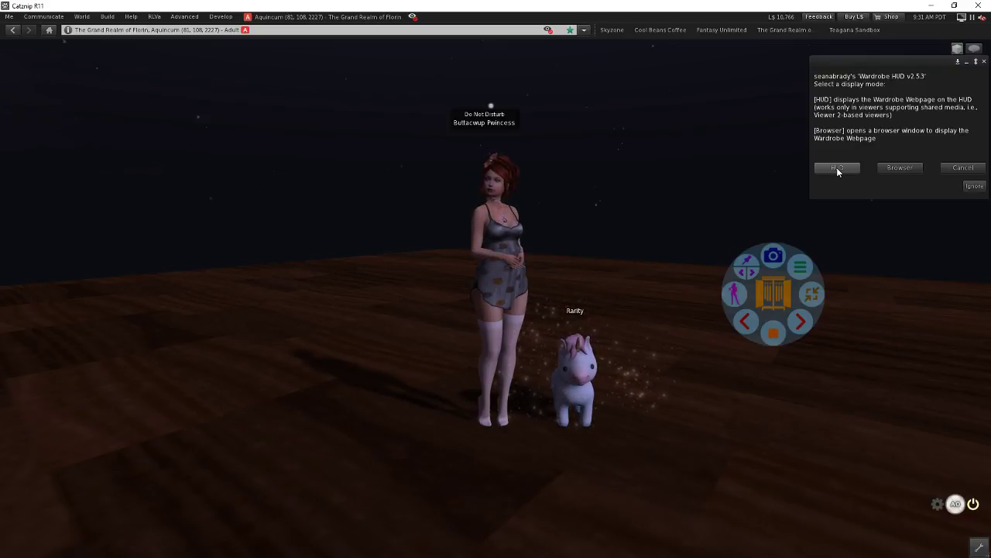
click(959, 167)
click(841, 257)
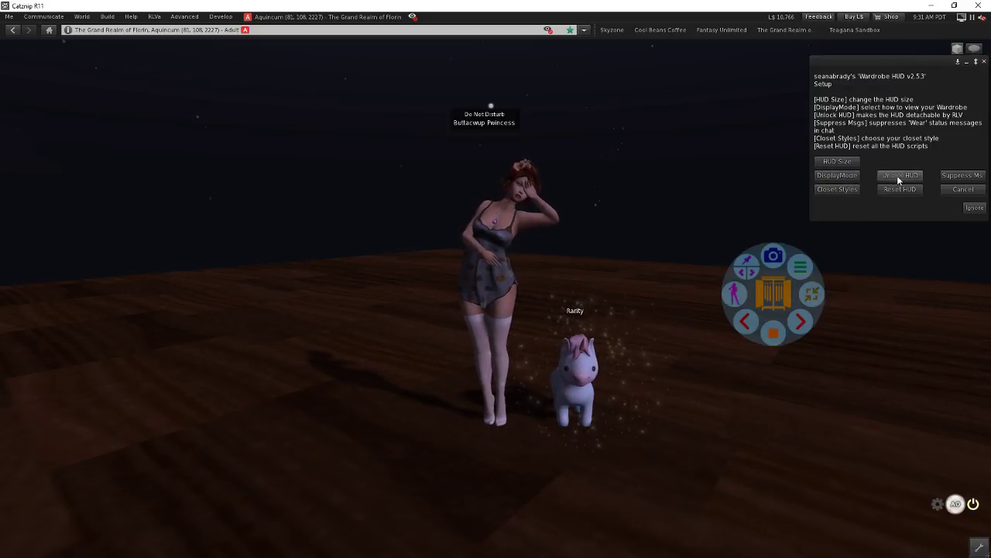
click(899, 175)
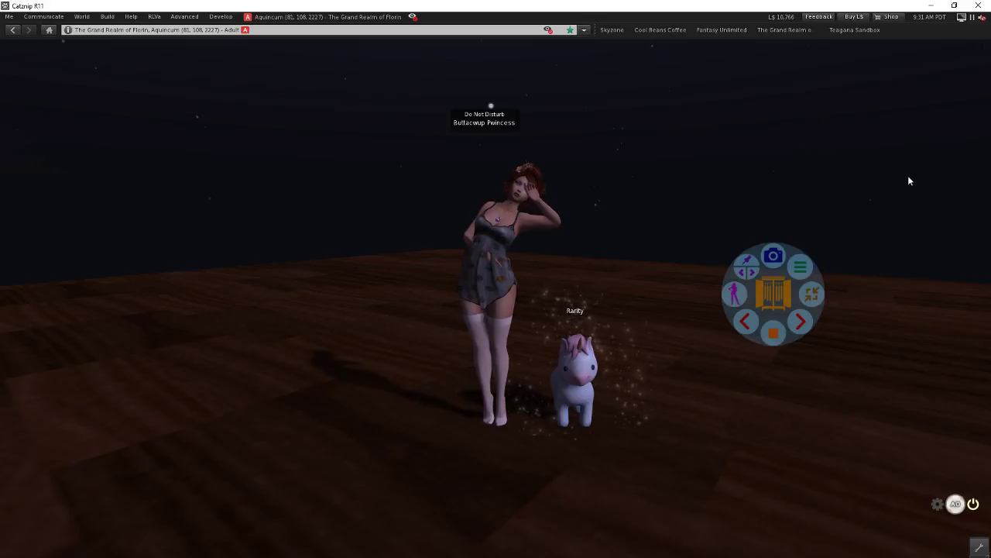
click(768, 292)
click(845, 256)
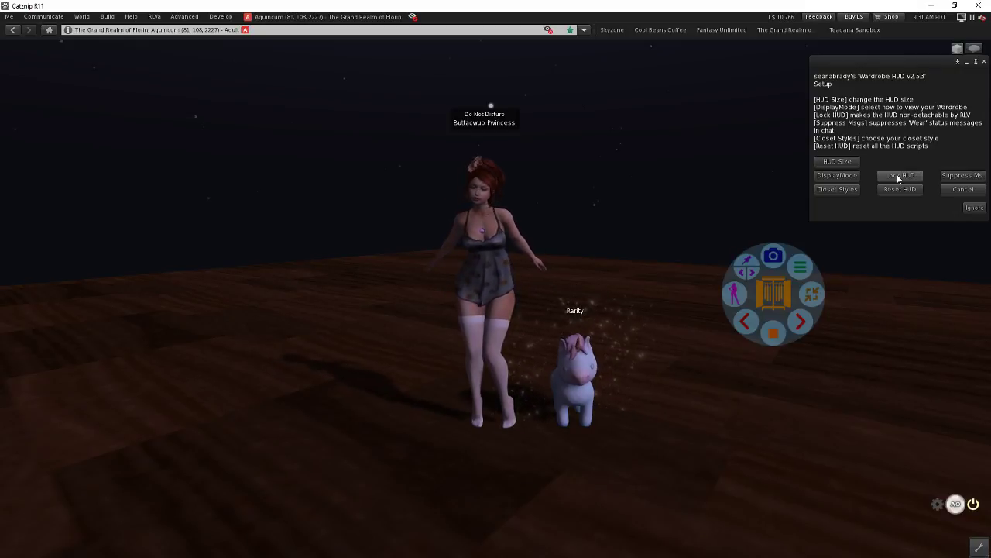
click(899, 175)
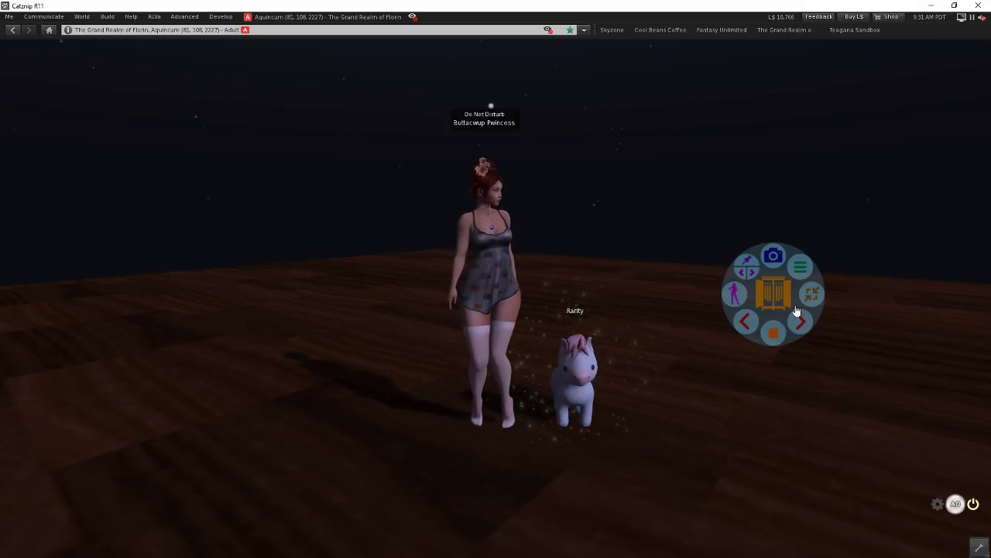
click(800, 269)
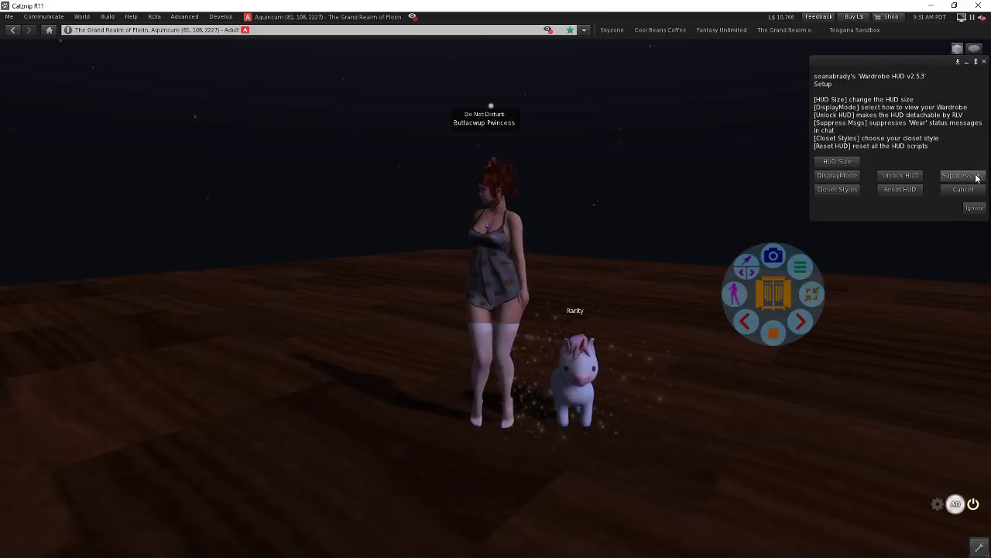
click(960, 175)
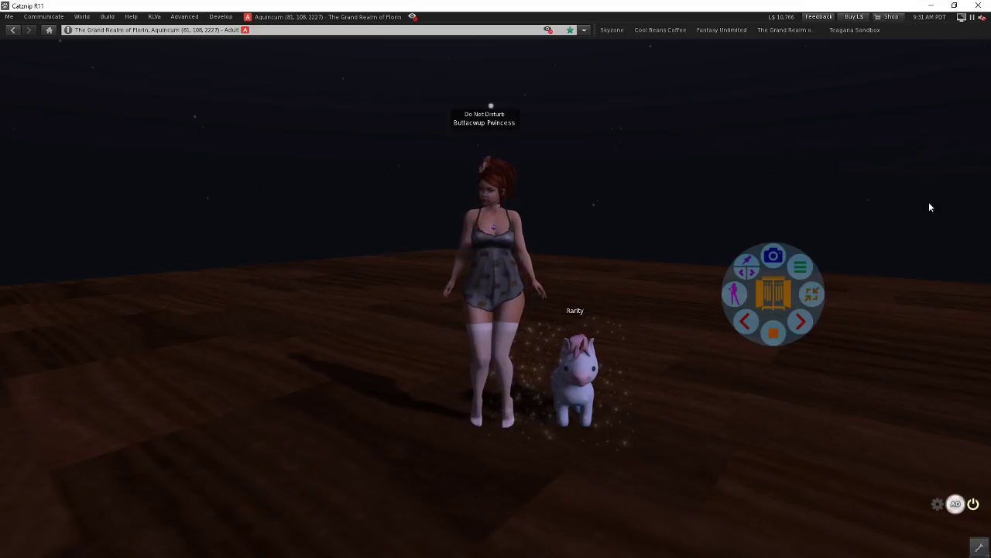
click(800, 268)
click(837, 256)
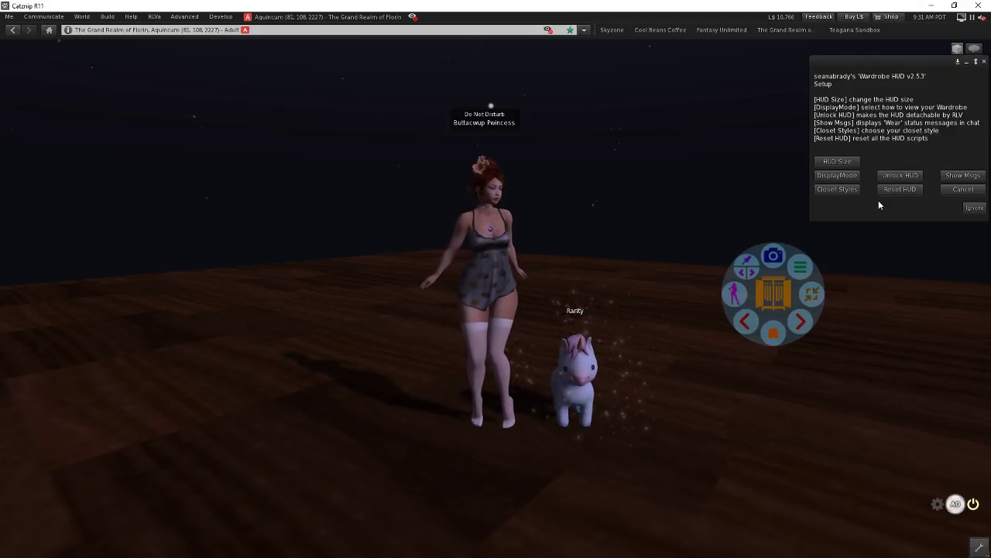
click(962, 176)
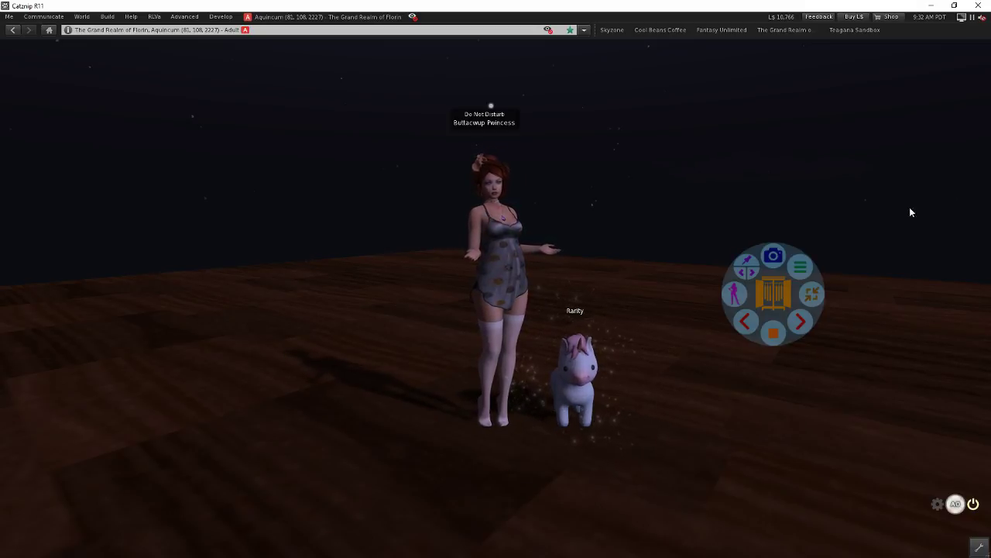
click(799, 268)
click(840, 256)
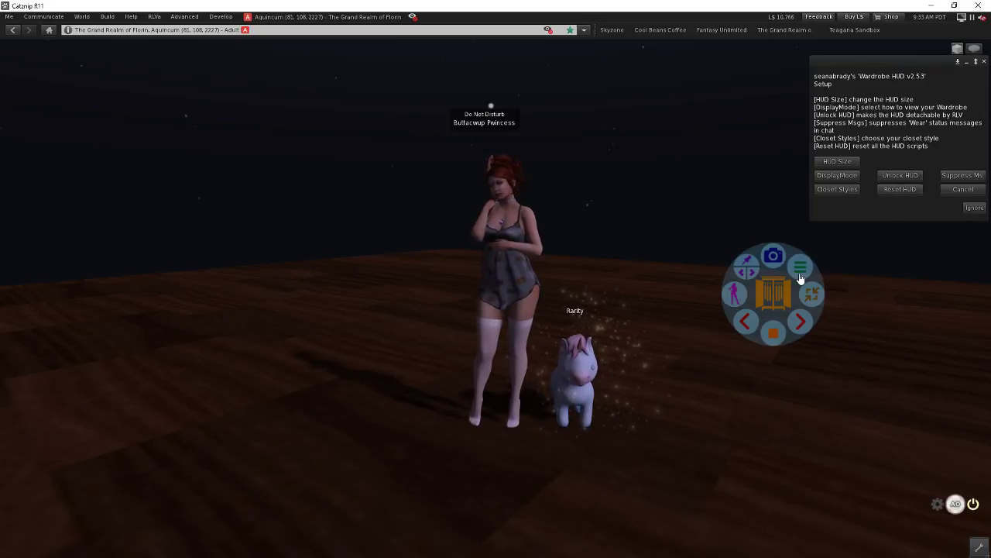
- Reset the Wardrobe HUD scripts and move the HUD wheel over to the right
click(898, 190)
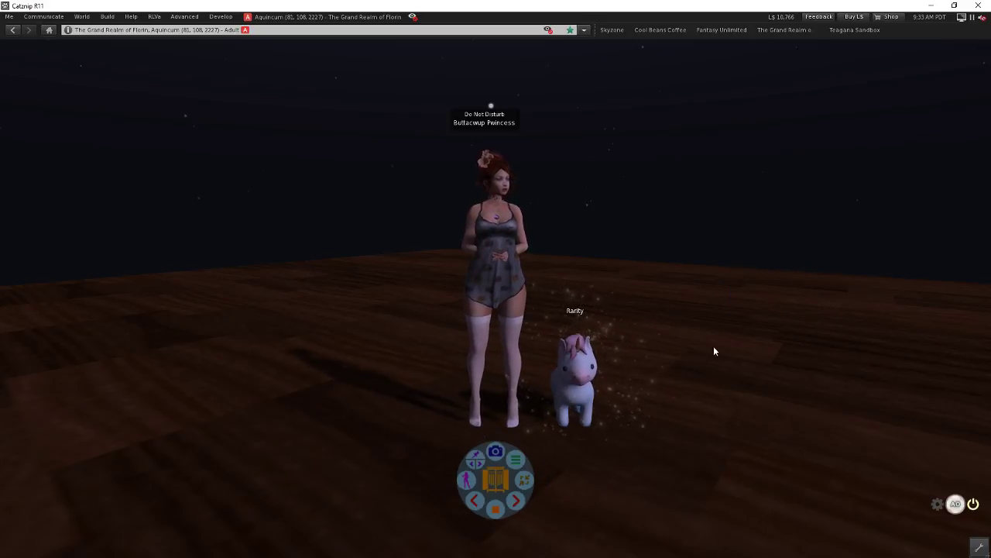
right_click(494, 475)
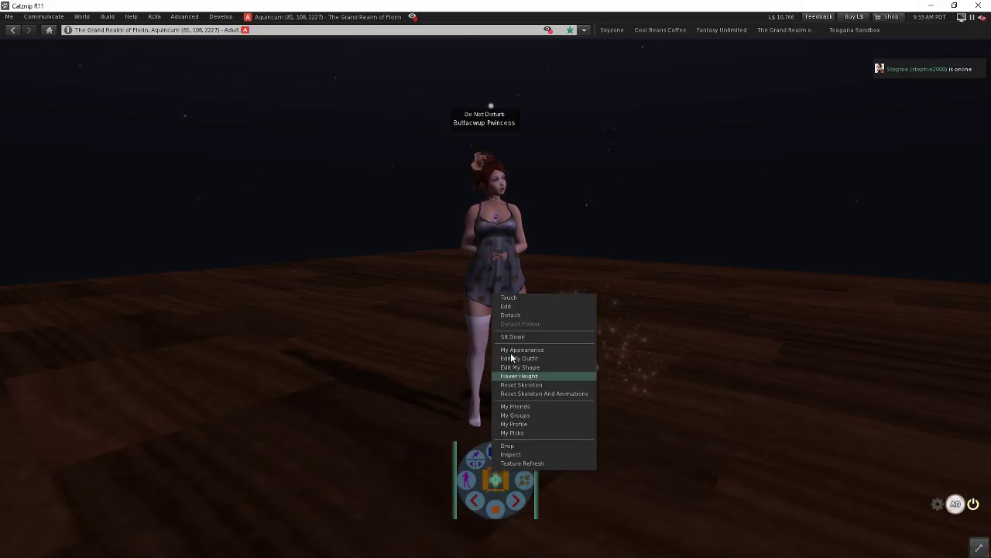
click(506, 306)
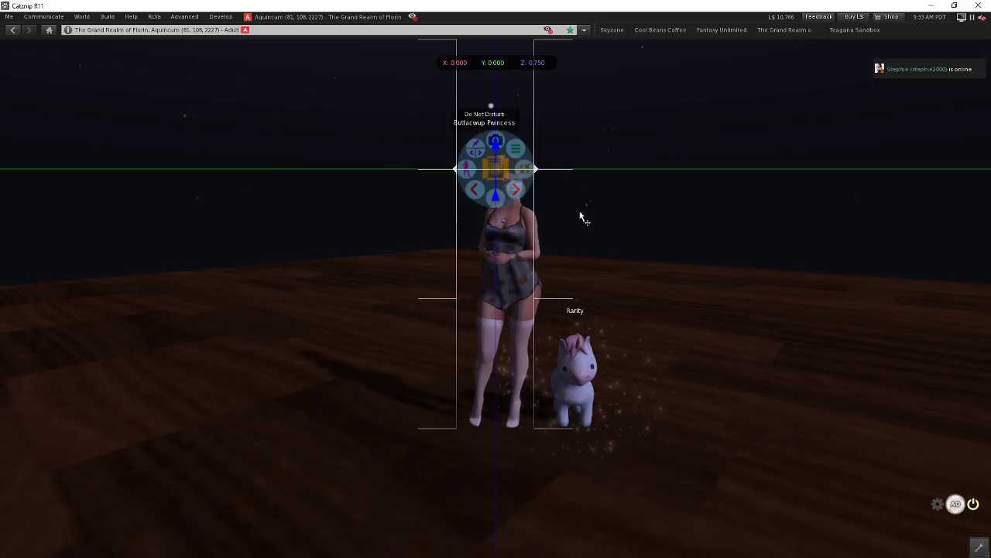
drag(533, 169, 784, 169)
click(267, 122)
- Set the HUD to Large size and lock it against RLV detaching
click(760, 148)
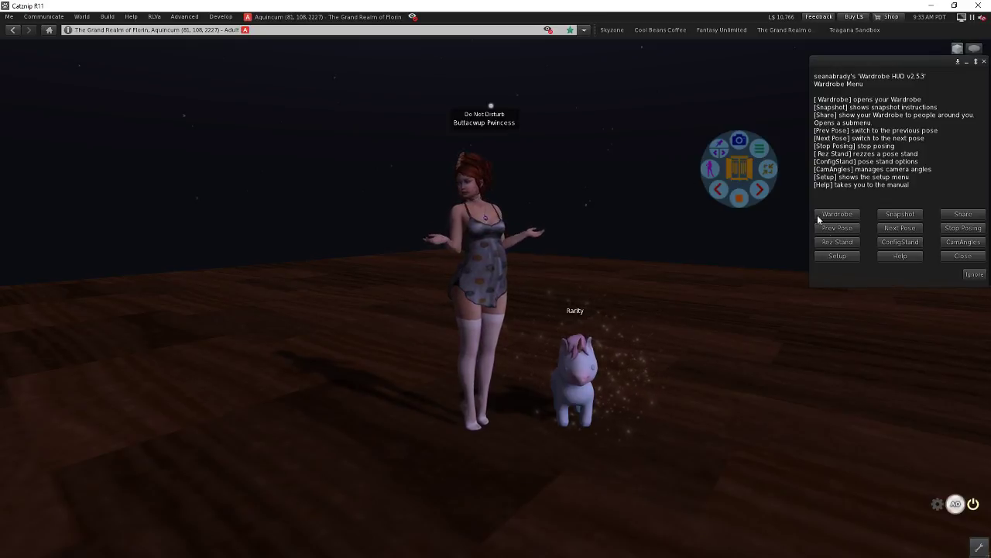
click(832, 256)
click(844, 162)
click(903, 114)
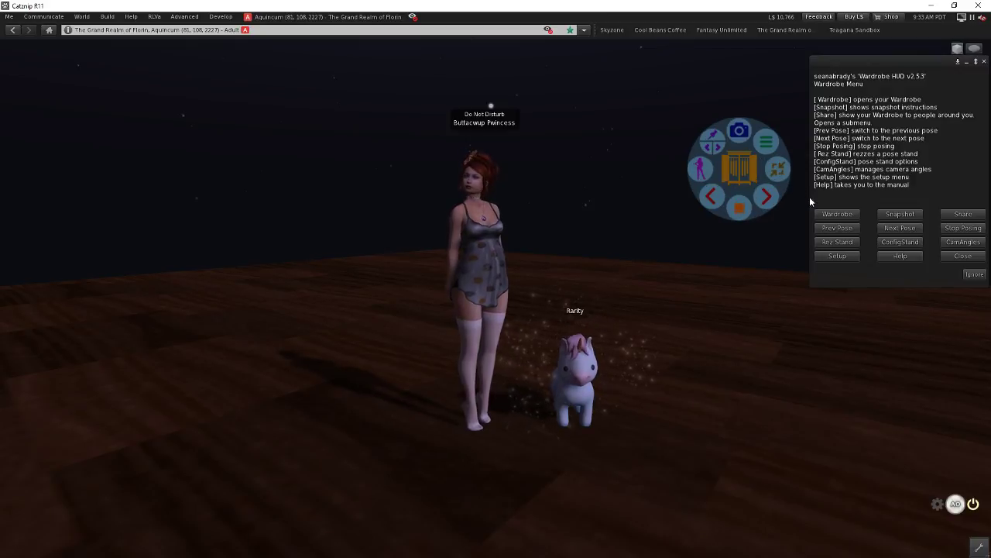
click(840, 255)
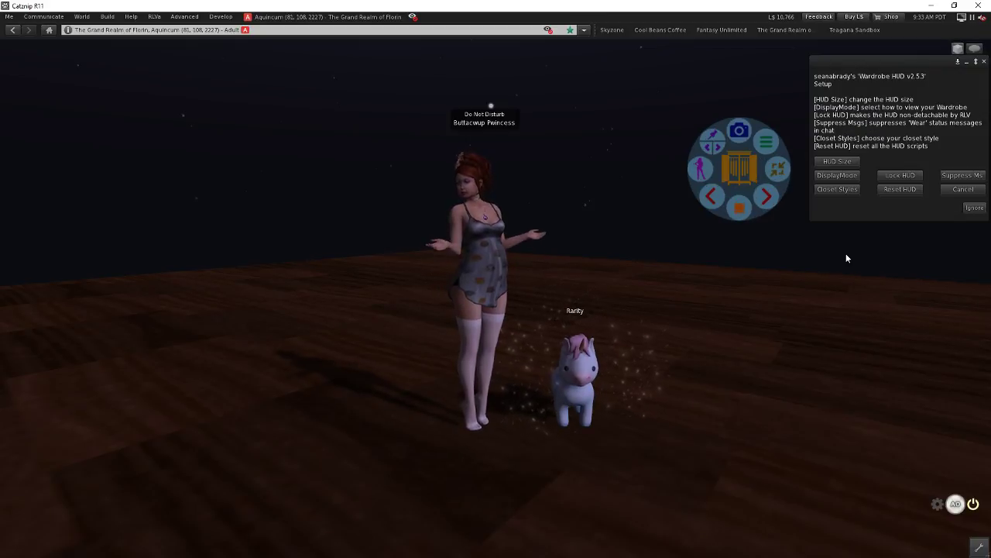
click(907, 178)
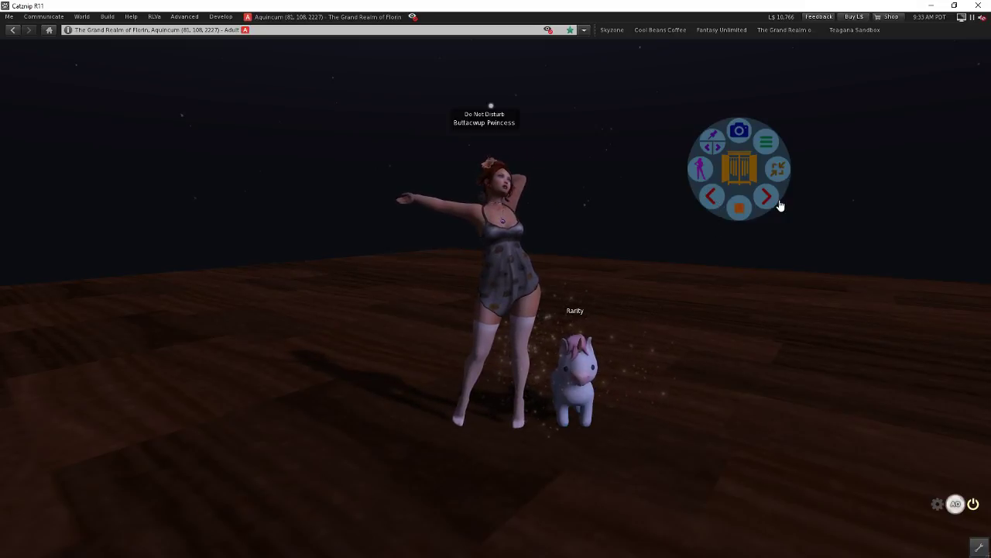
- Step the avatar back and forth through poses with the HUD's arrow buttons
click(709, 199)
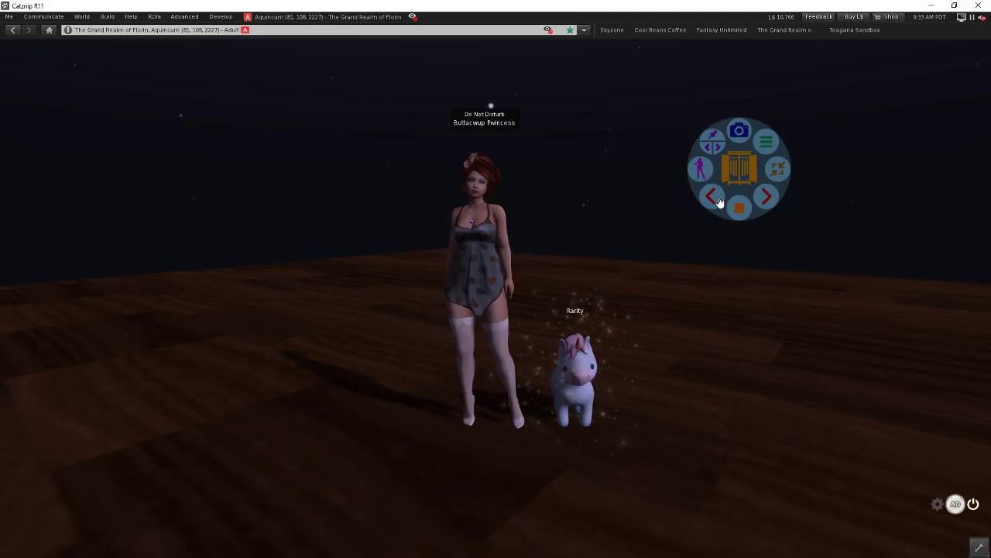
click(766, 199)
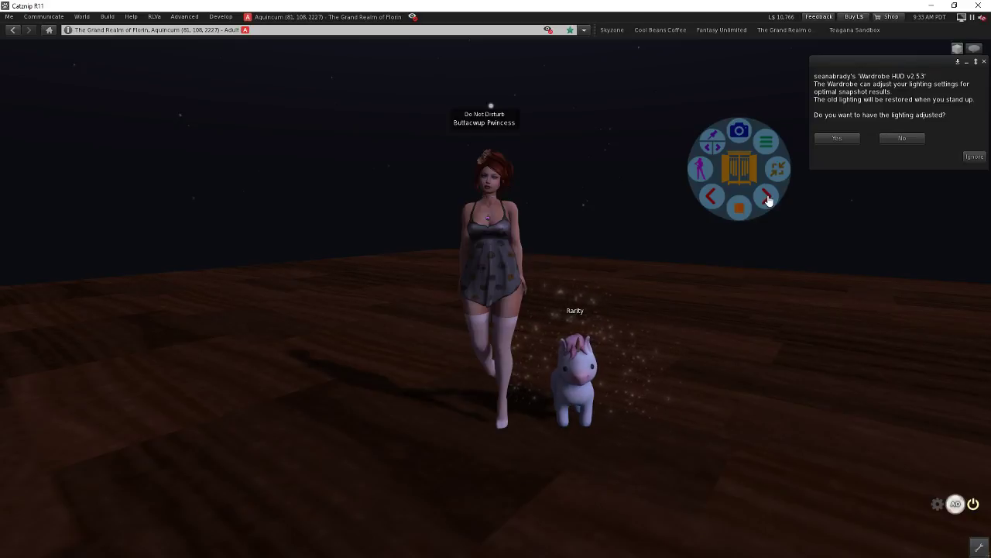
click(768, 200)
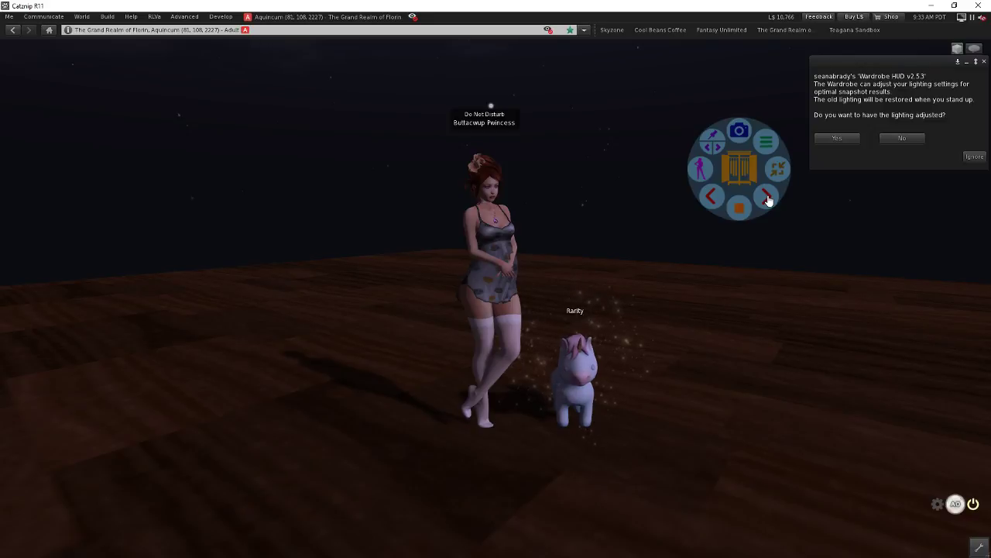
click(711, 198)
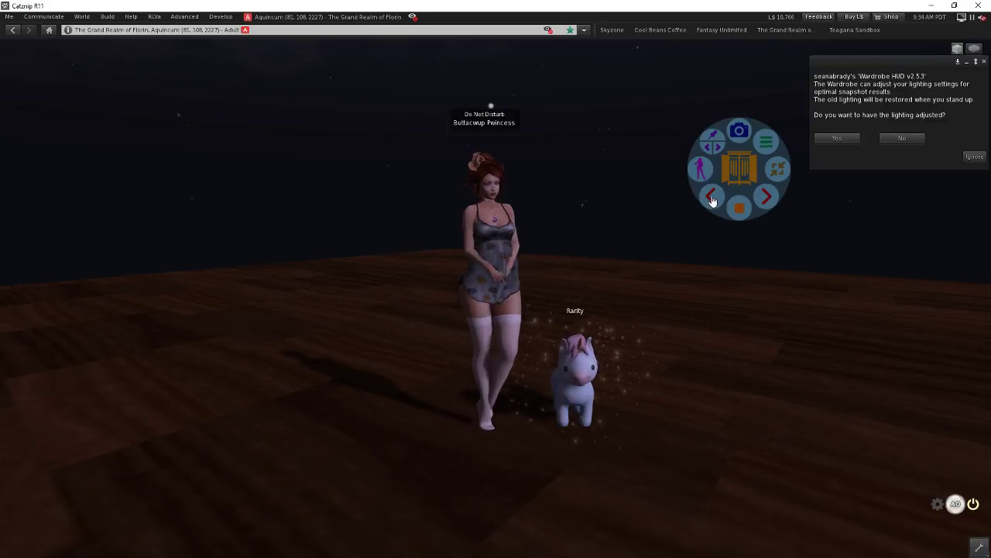
click(762, 199)
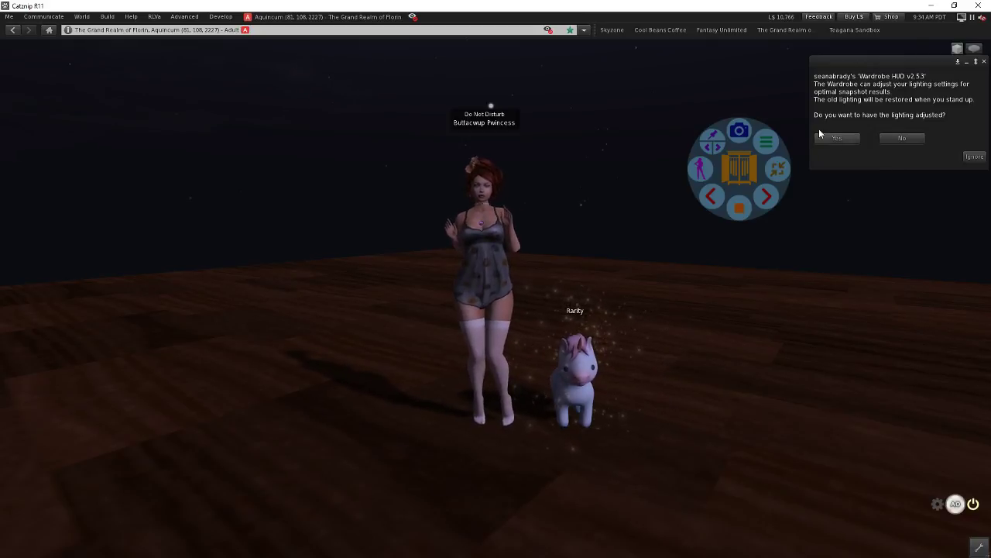
- Advance to the next pose, accept the daylight snapshot lighting, and zoom in
click(902, 138)
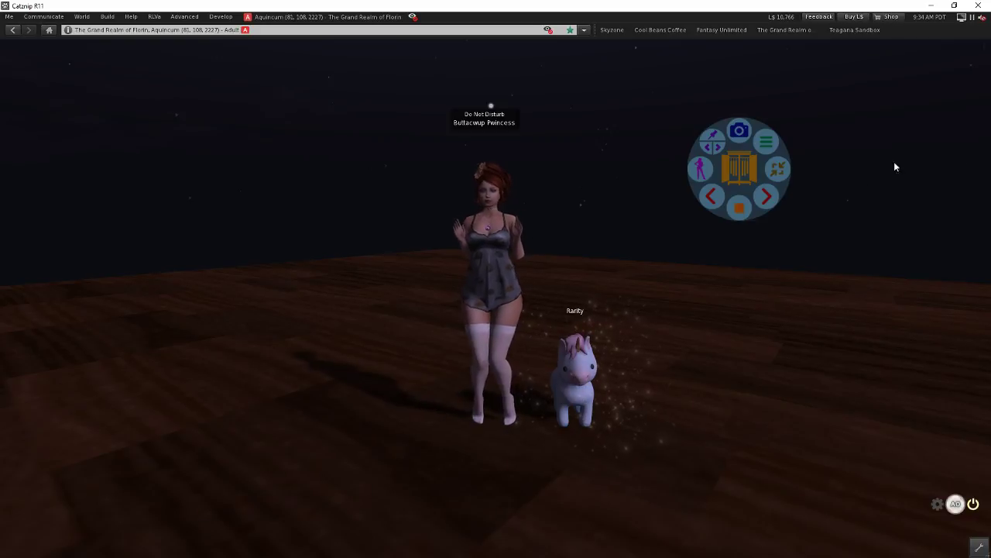
click(765, 196)
click(855, 139)
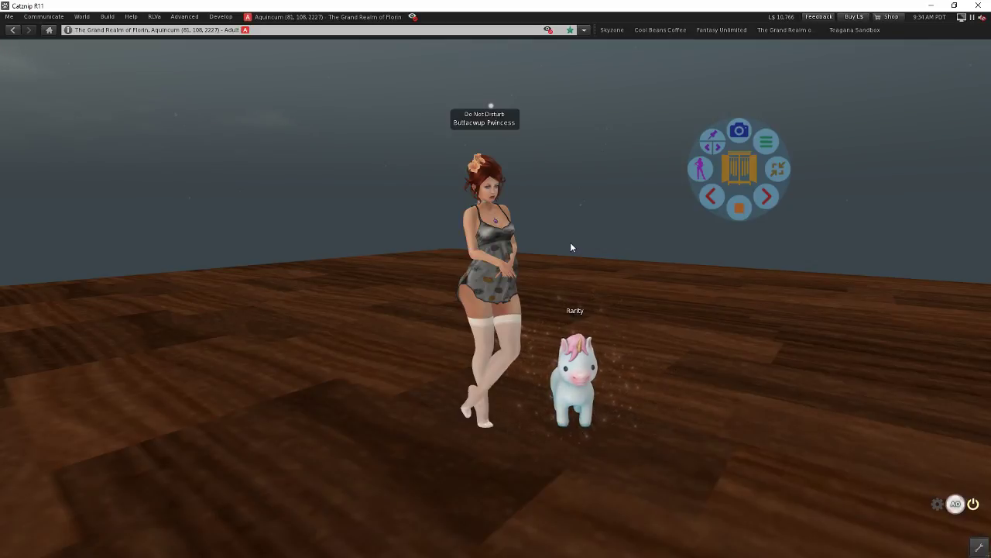
scroll(571, 248, up, 5)
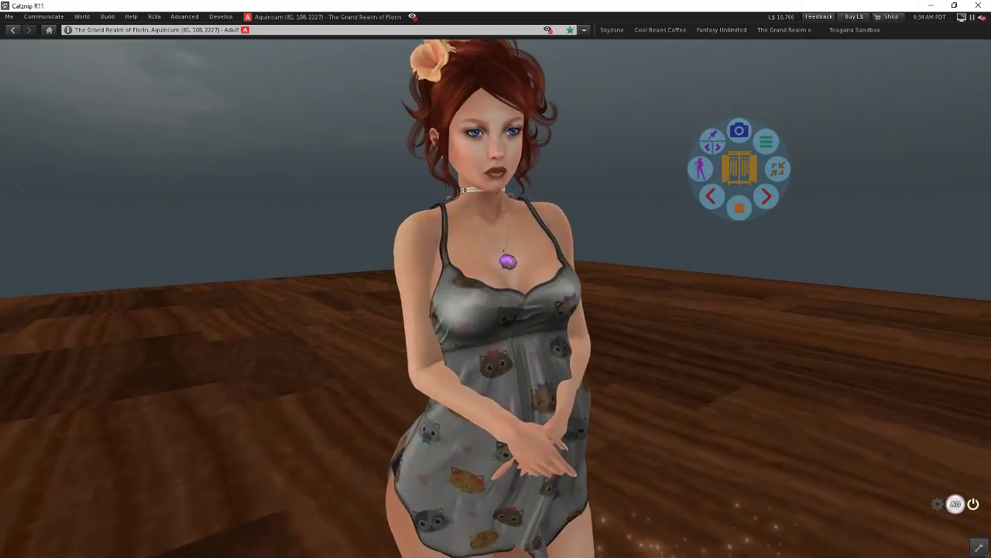
scroll(496, 303, up, 2)
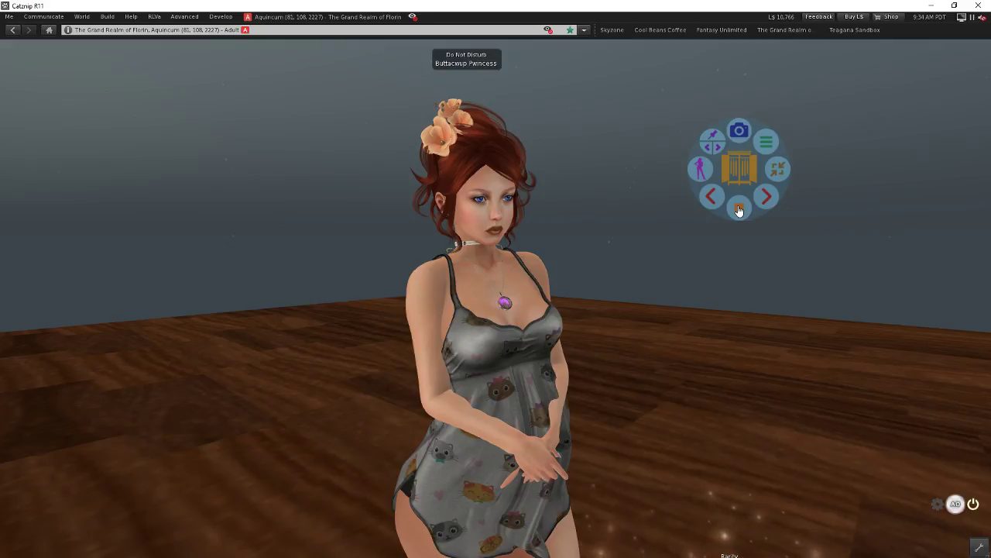
- Stop posing with the orange button, restoring normal night lighting
click(740, 210)
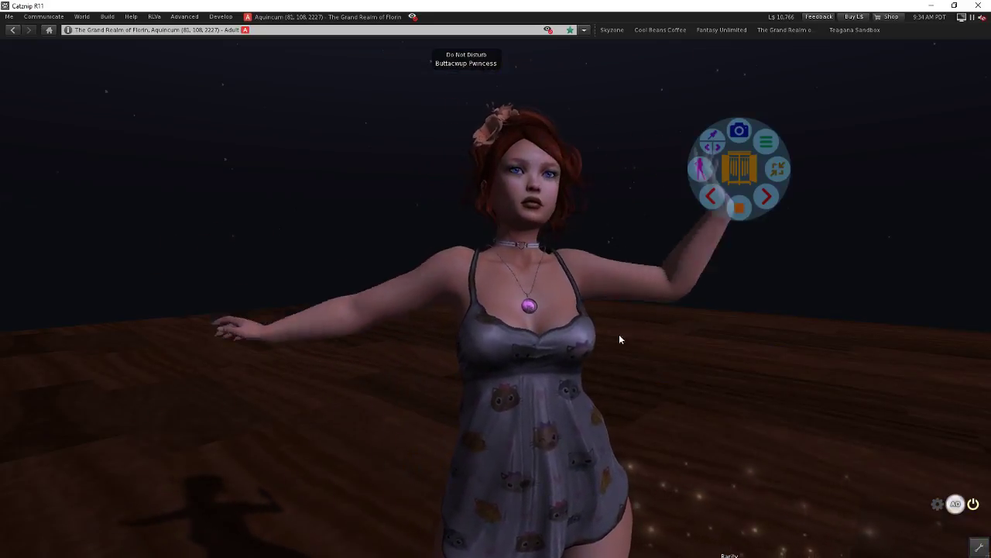
scroll(606, 344, down, 5)
scroll(491, 295, up, 3)
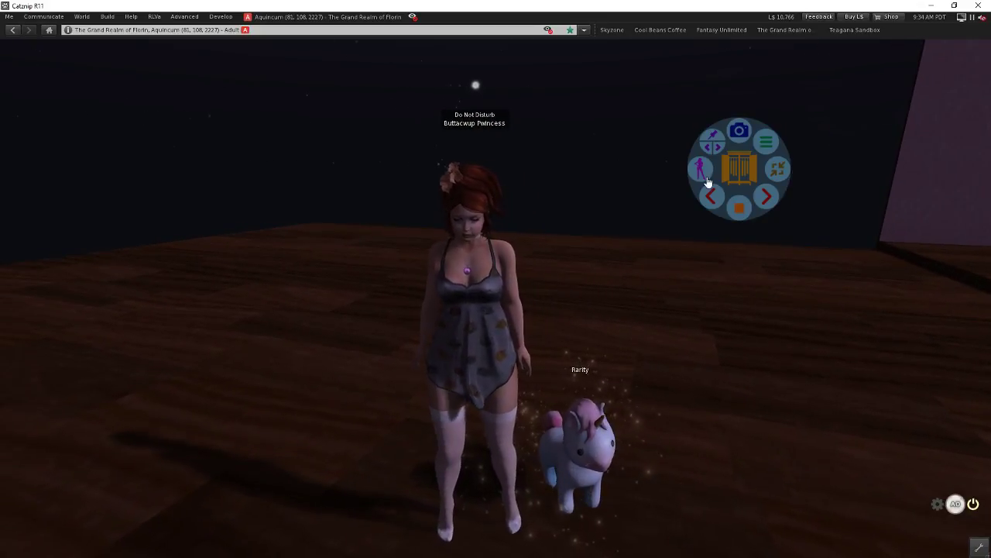
- Rez a pose stand beside the avatar, load All Poses, and cycle through two poses
key(Up)
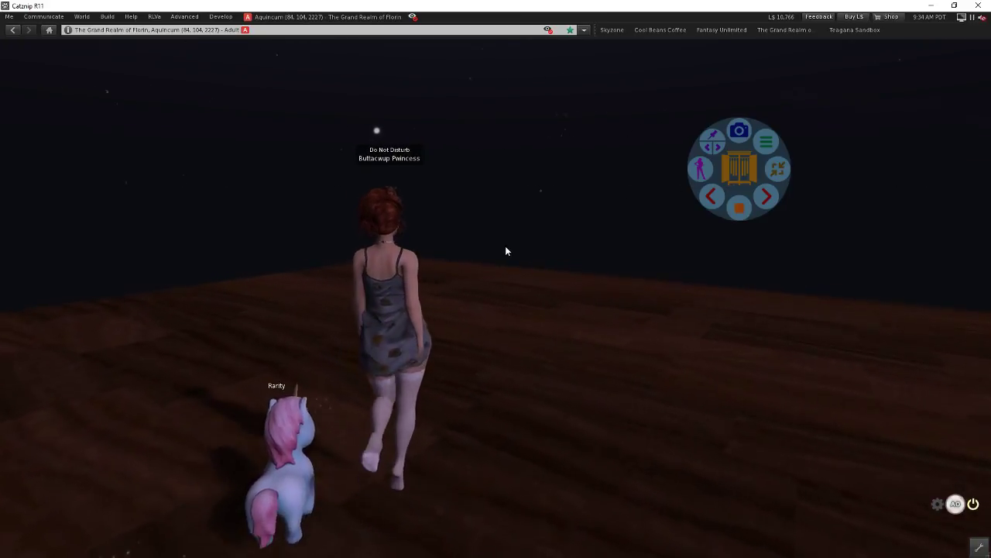
click(700, 168)
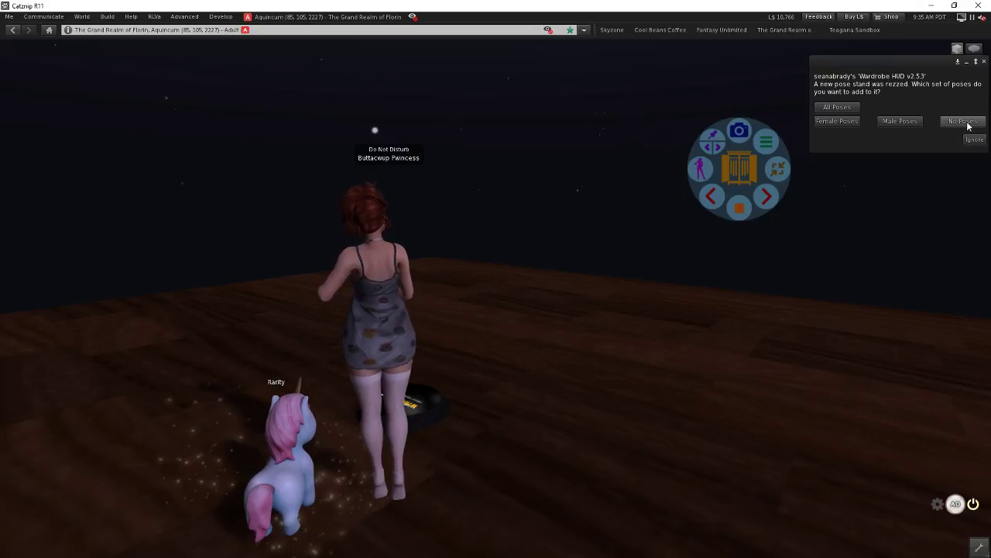
click(847, 108)
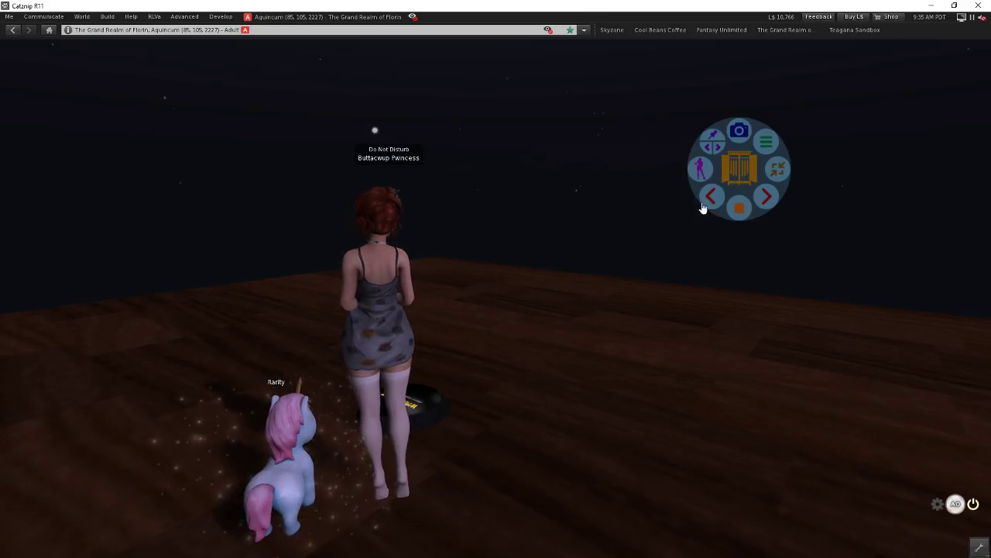
click(423, 405)
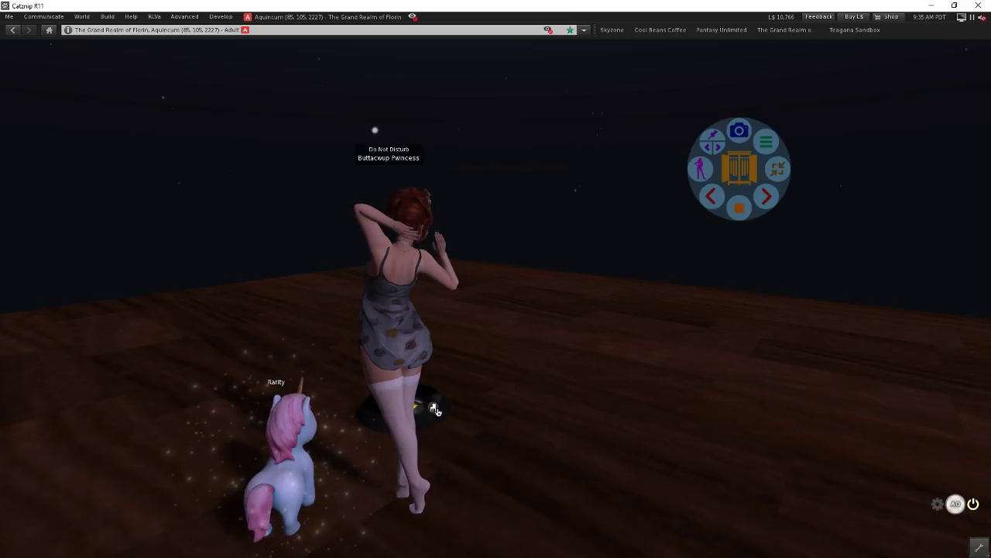
click(439, 409)
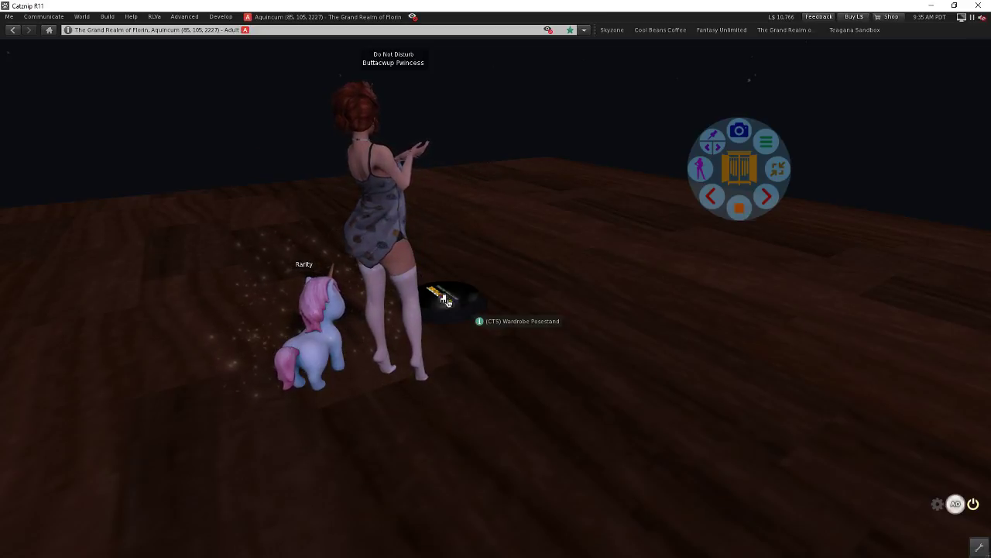
- Switch the avatar into another pose on the pose stand
click(451, 304)
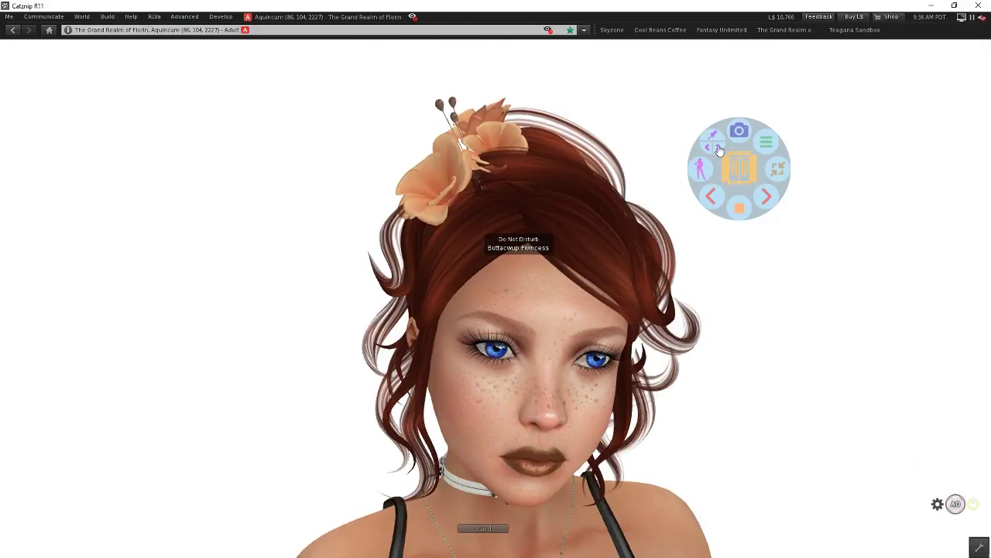
click(717, 150)
click(707, 151)
click(716, 150)
click(718, 150)
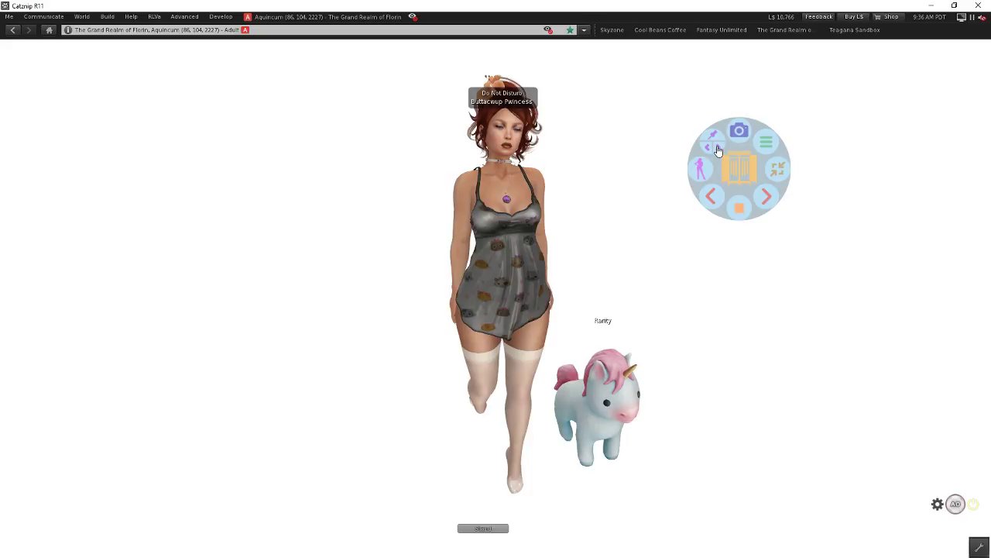
click(718, 151)
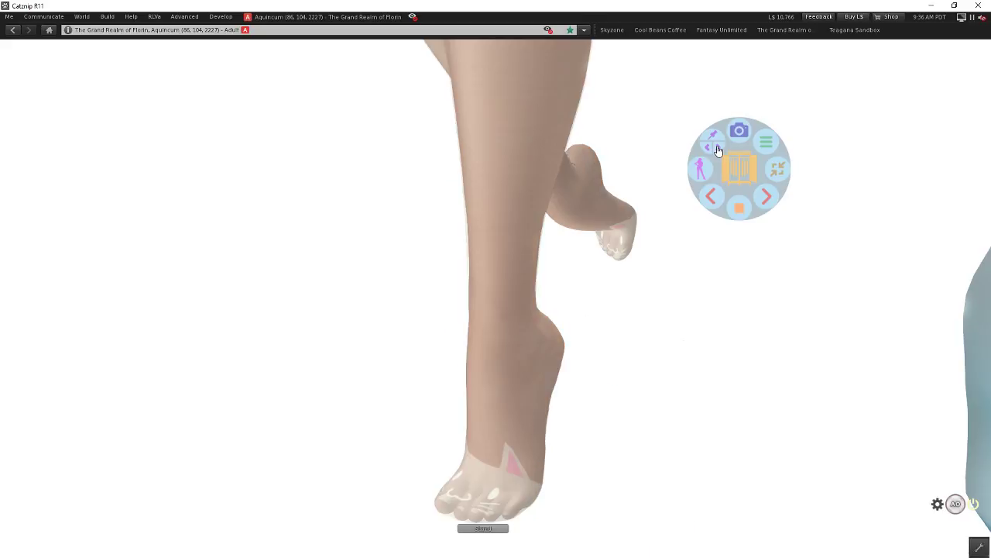
click(718, 151)
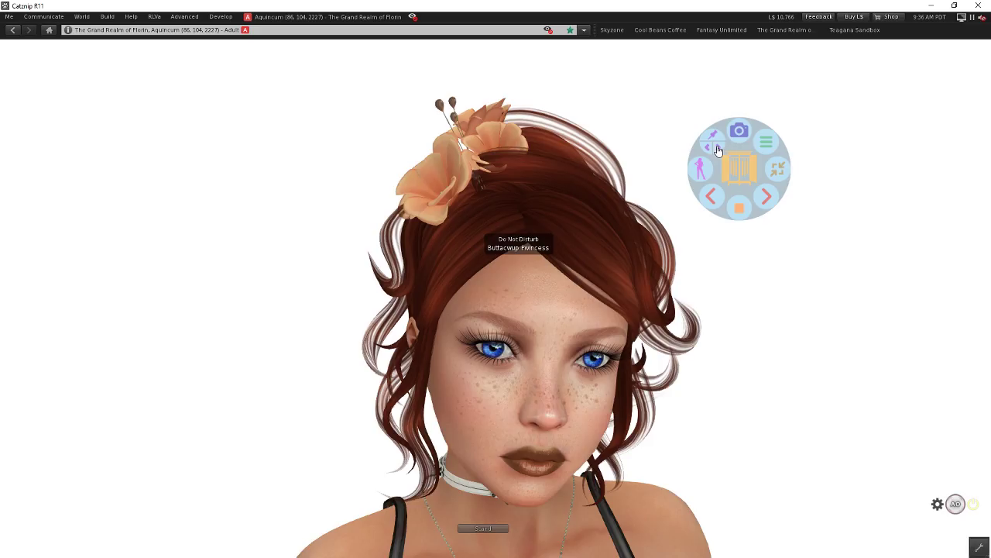
click(718, 151)
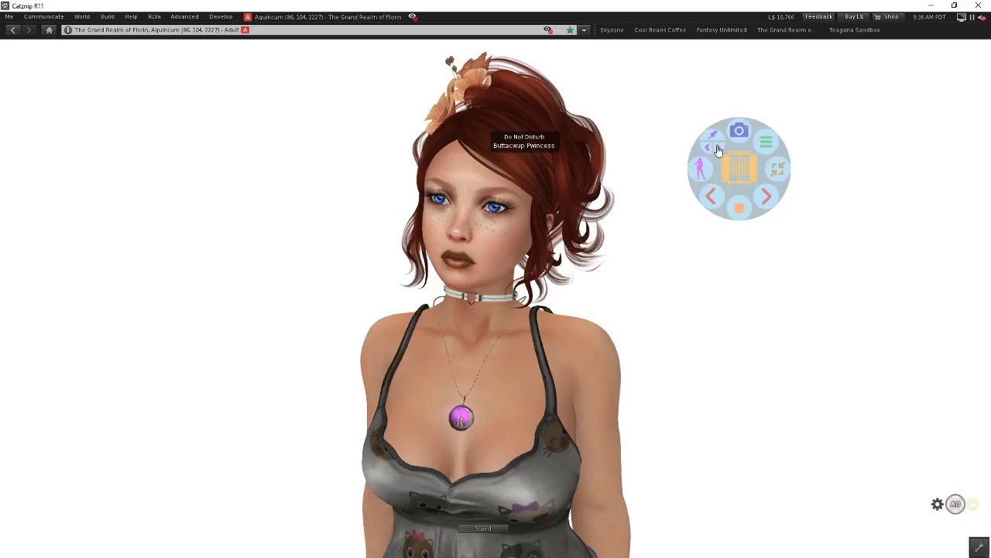
click(718, 150)
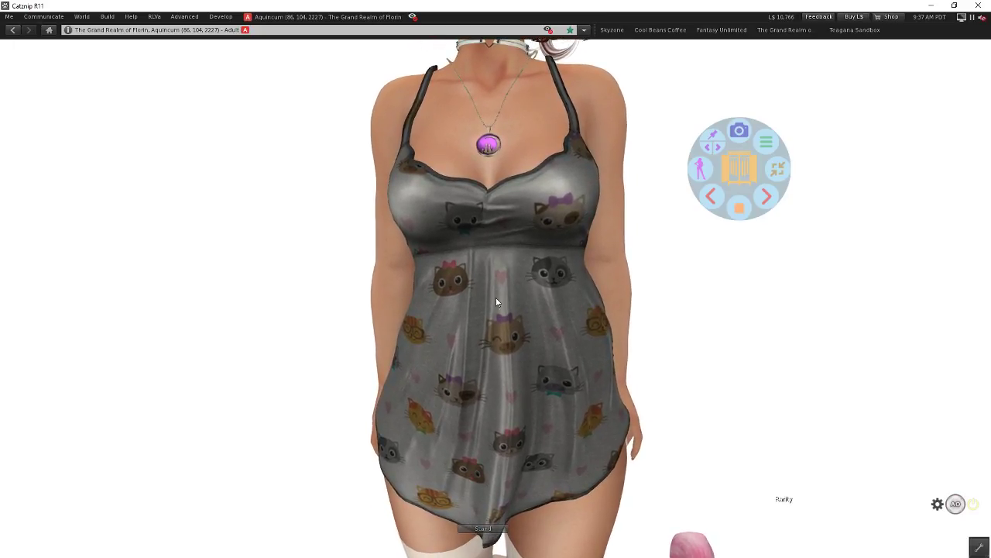
click(713, 147)
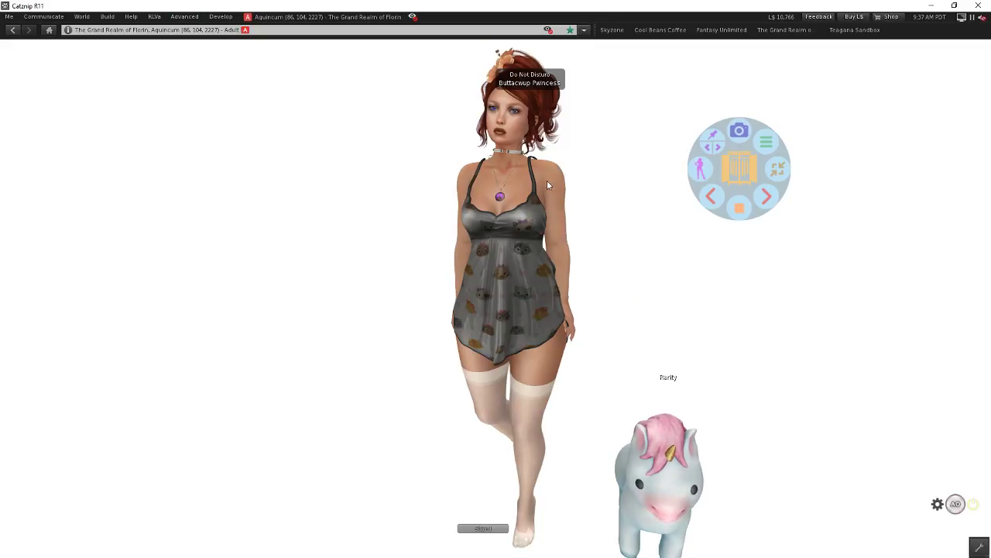
click(718, 148)
click(719, 148)
click(719, 148)
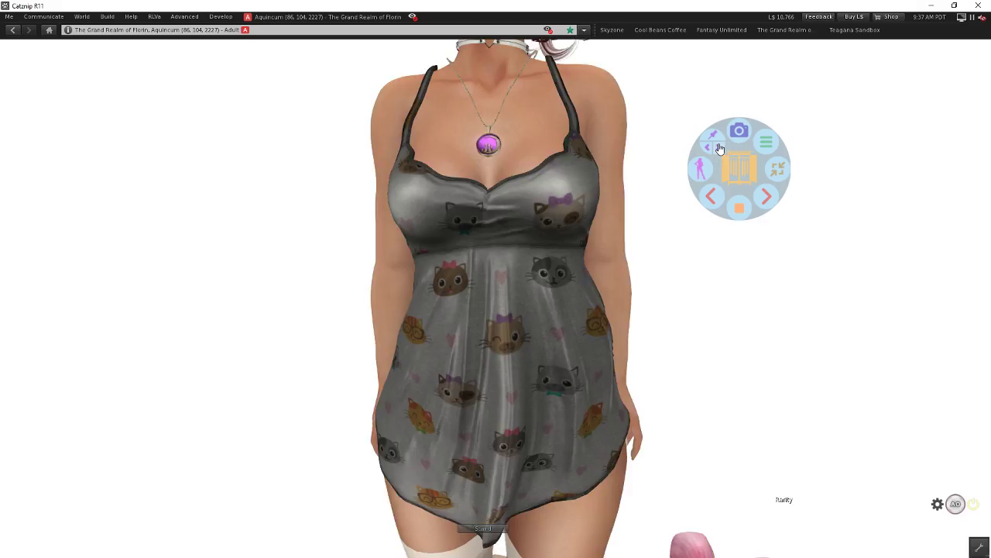
click(719, 148)
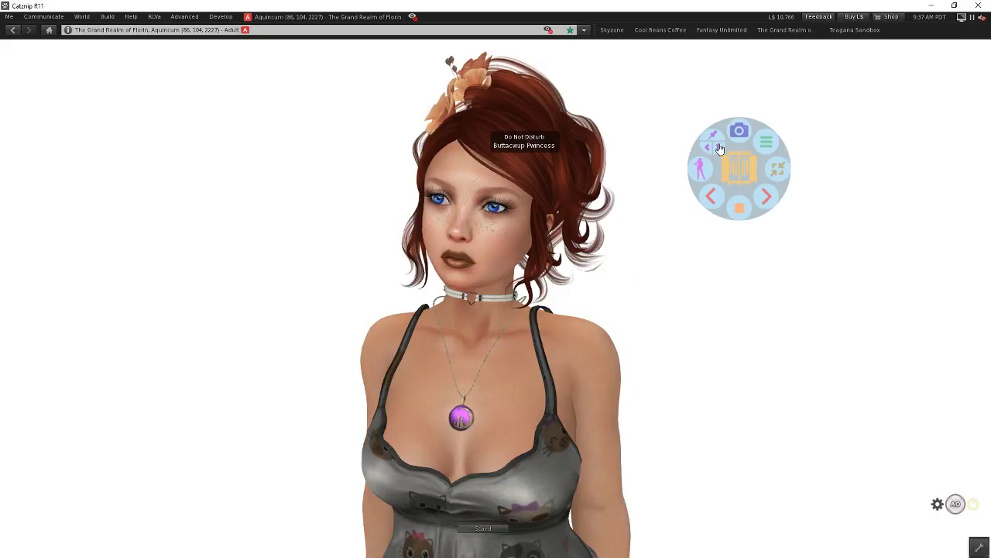
click(720, 148)
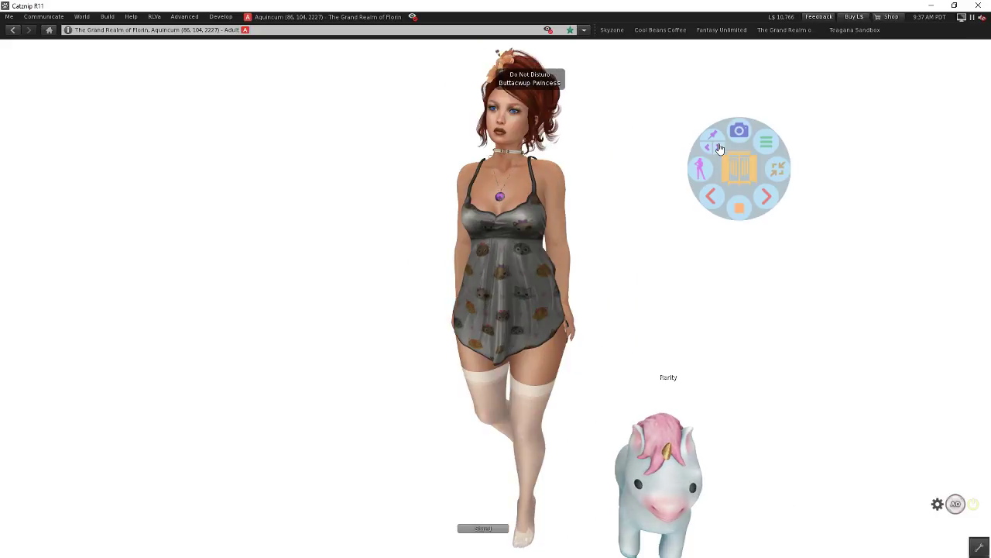
click(719, 148)
click(720, 148)
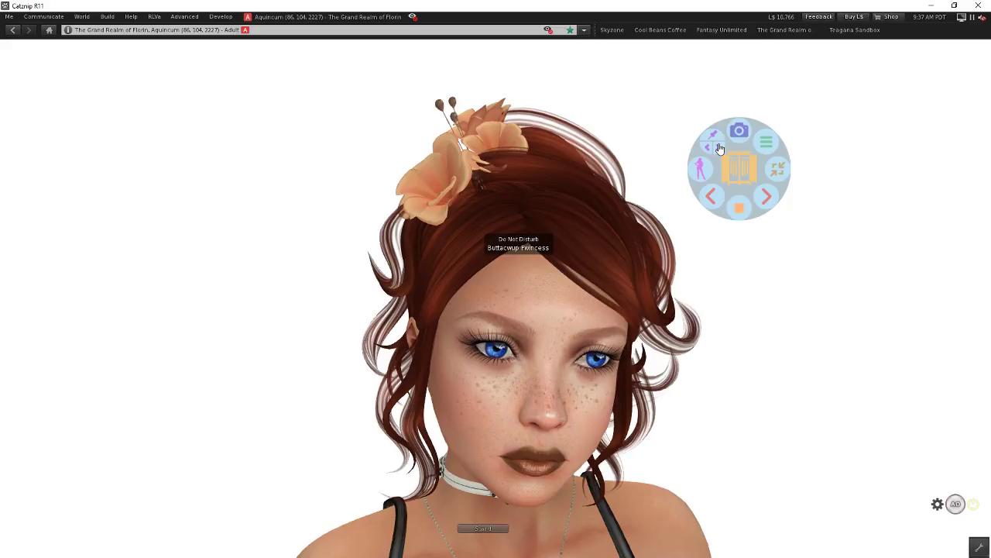
- Stand the avatar up, edit the wardrobe pose stand, and sit her on it
click(481, 529)
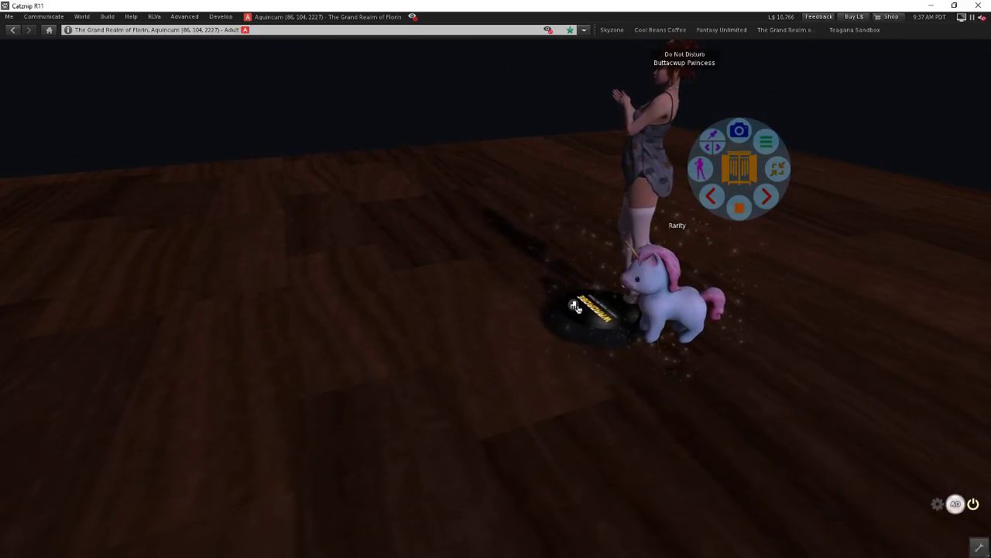
right_click(576, 306)
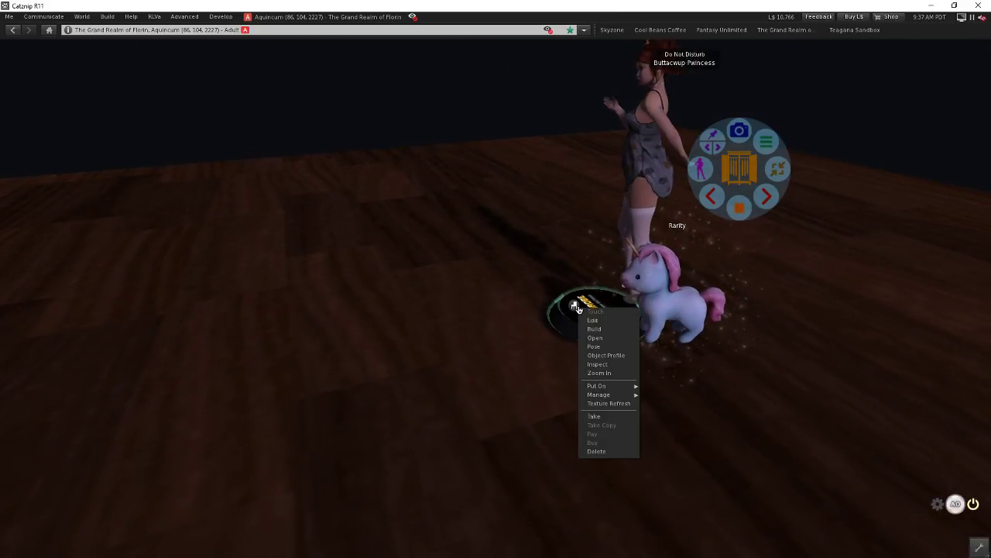
click(593, 320)
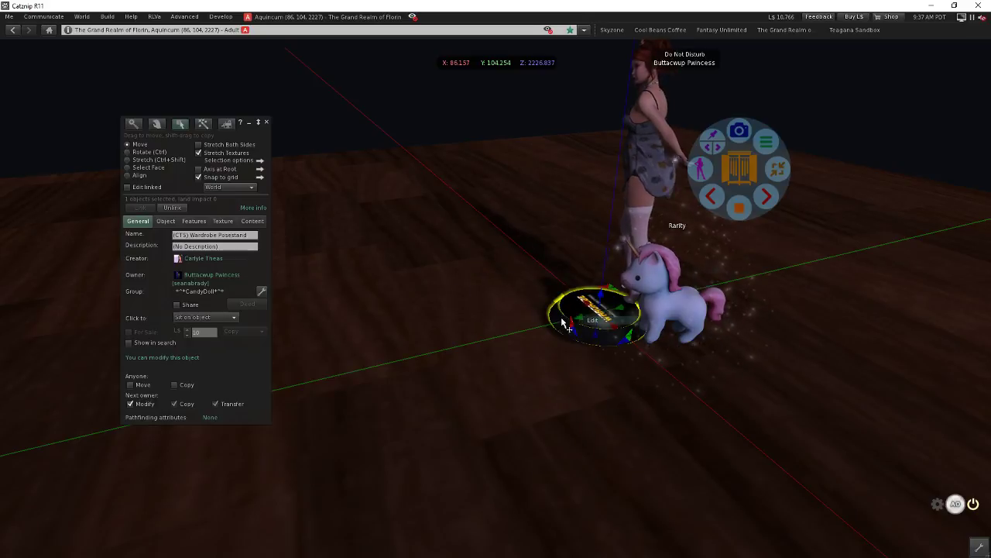
right_click(611, 316)
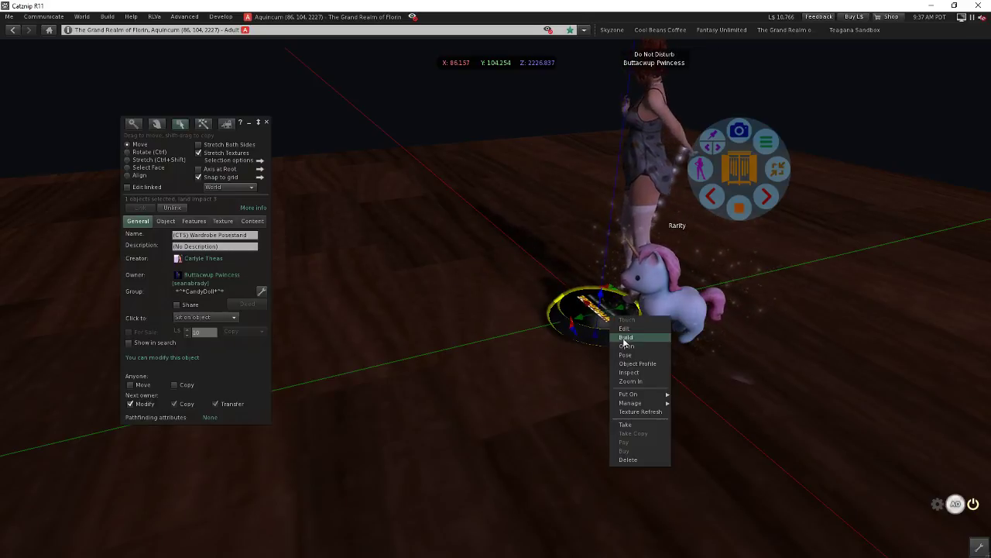
click(625, 354)
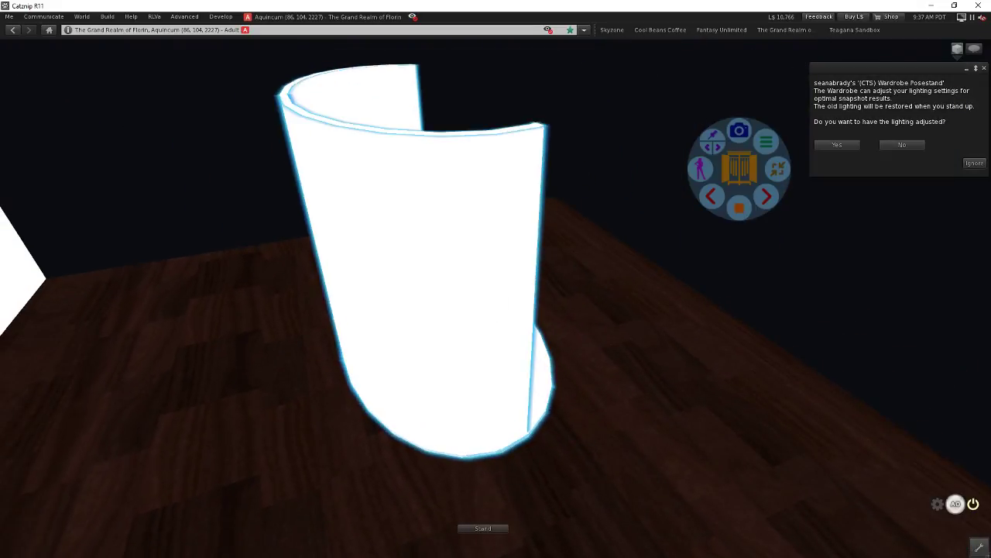
- Move the pose stand along Y to 99.302 and answer the lighting prompt
key(ctrl)
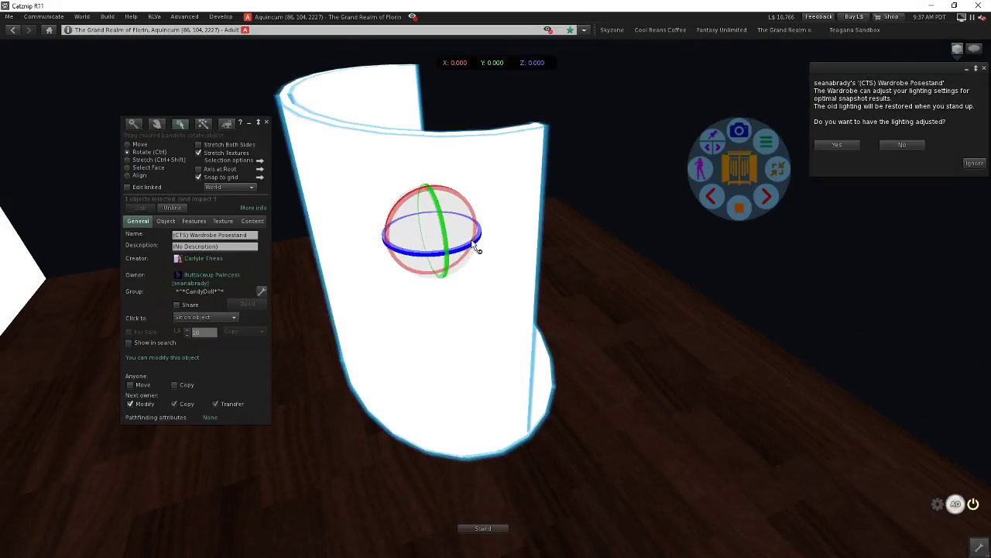
key(Escape)
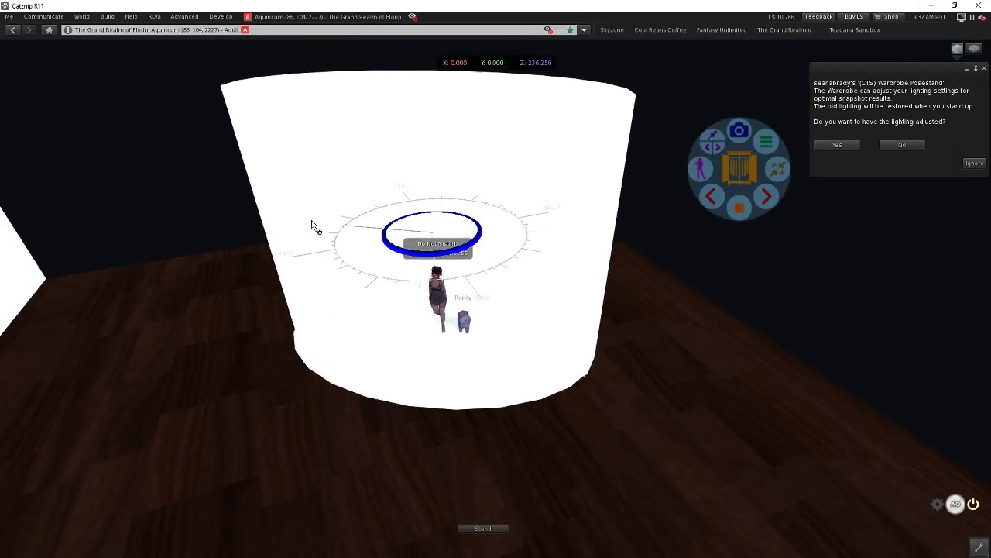
key(ctrl+3)
click(369, 233)
drag(459, 229, 535, 159)
key(Escape)
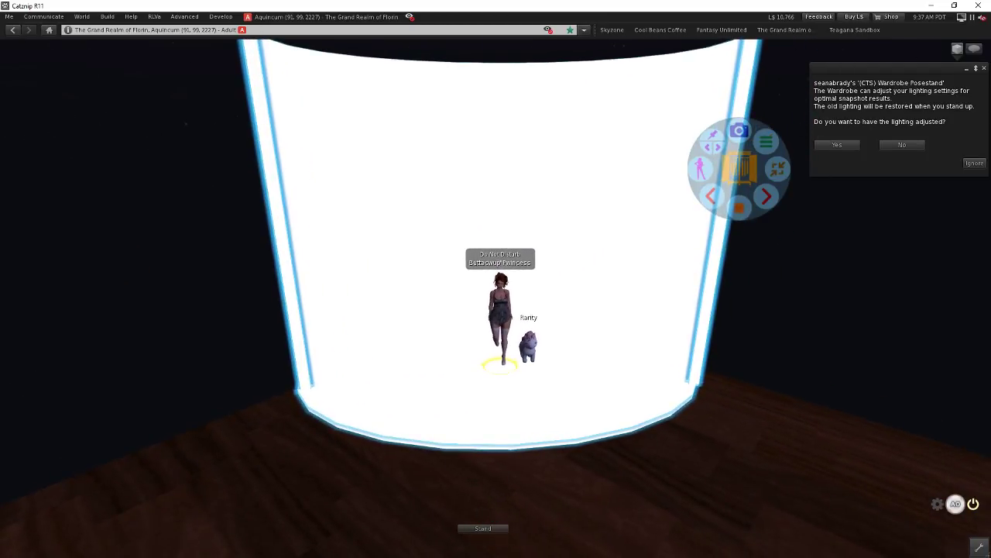
key(ctrl+3)
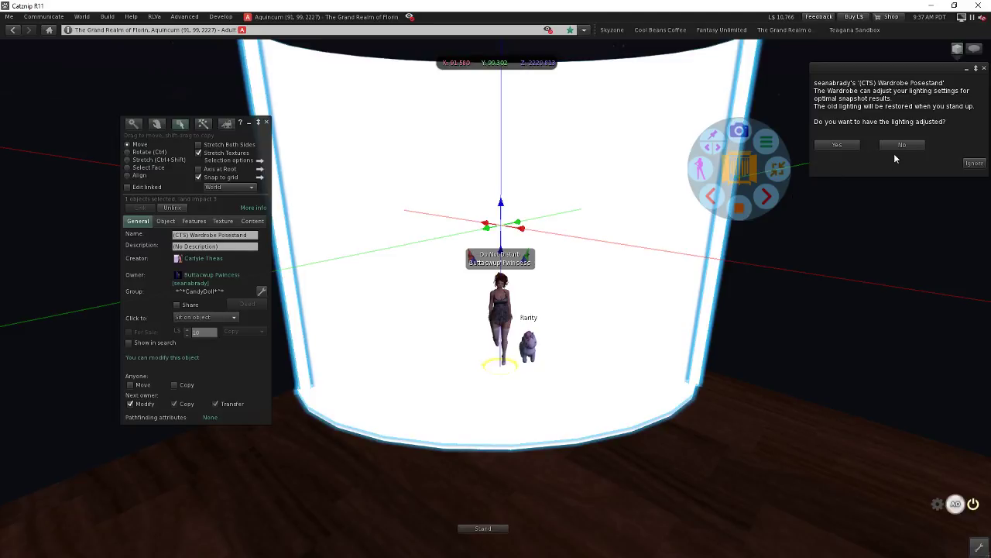
click(838, 146)
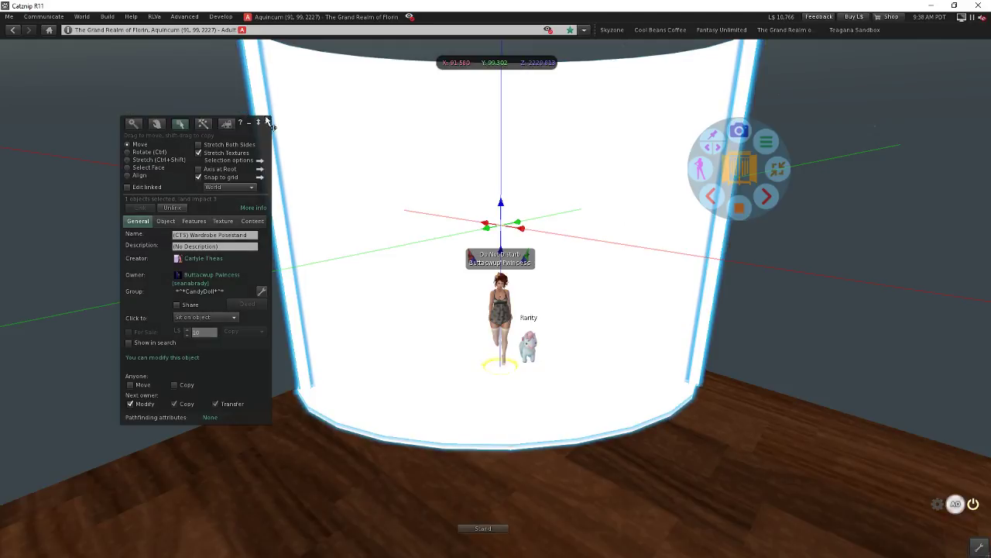
- Close the editing tools and cycle the HUD camera through face, torso and leg close-ups
click(266, 122)
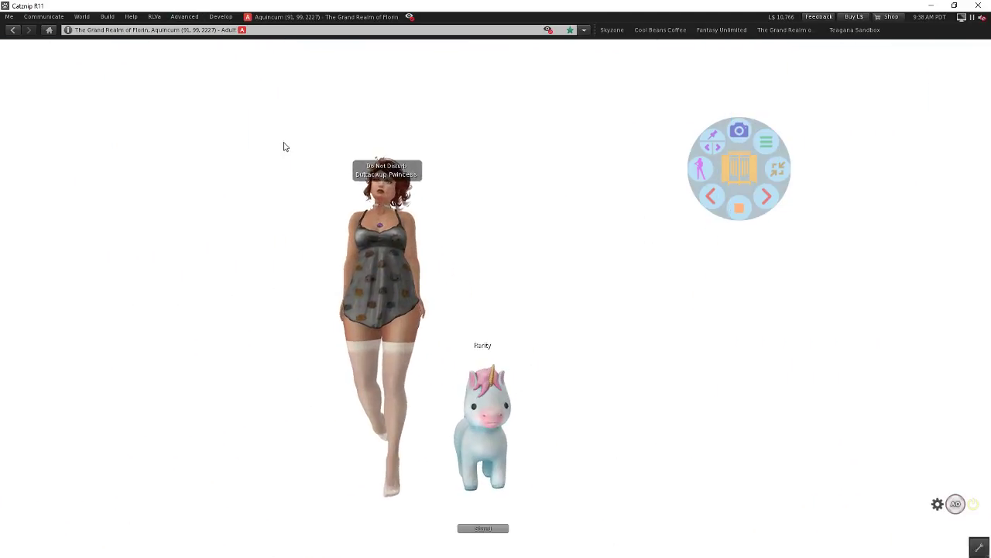
click(719, 149)
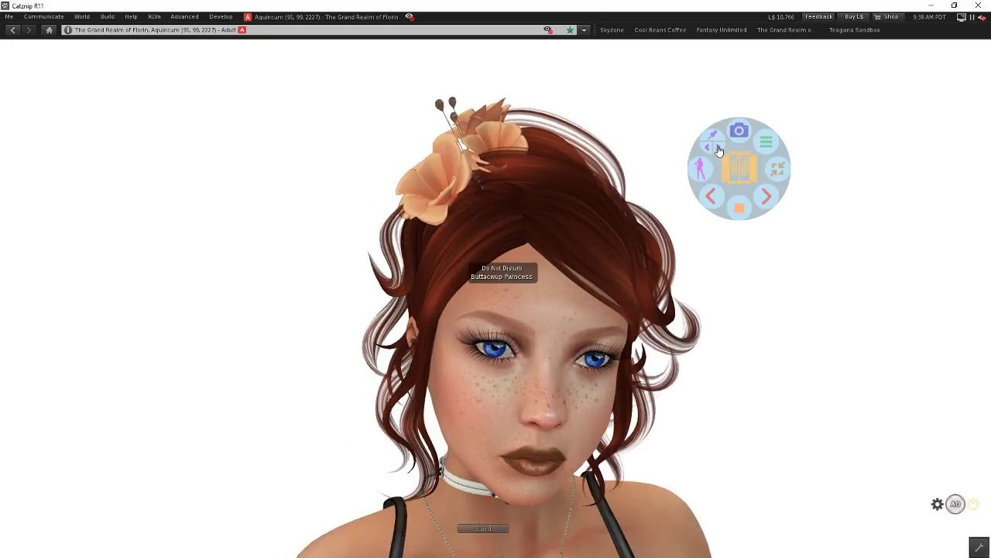
click(719, 150)
click(719, 149)
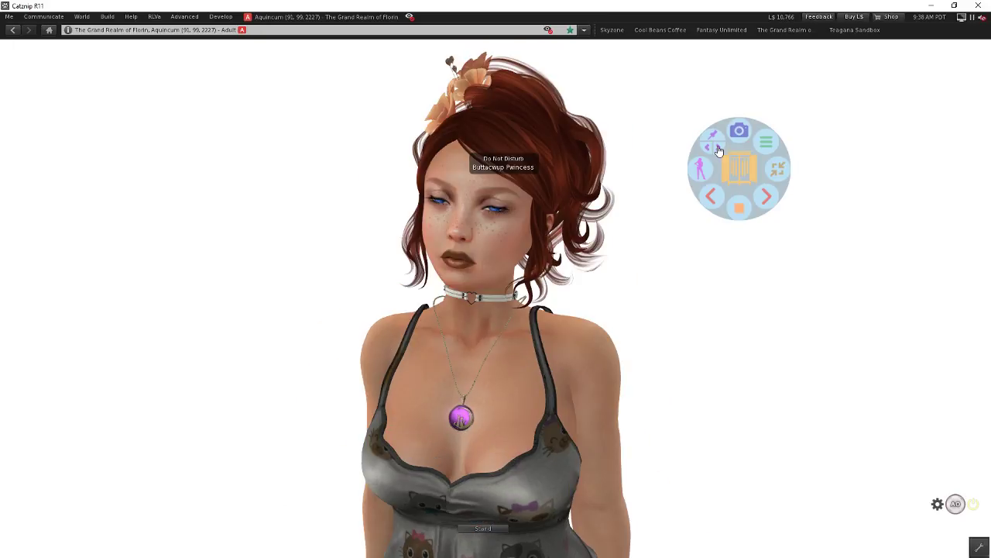
click(719, 149)
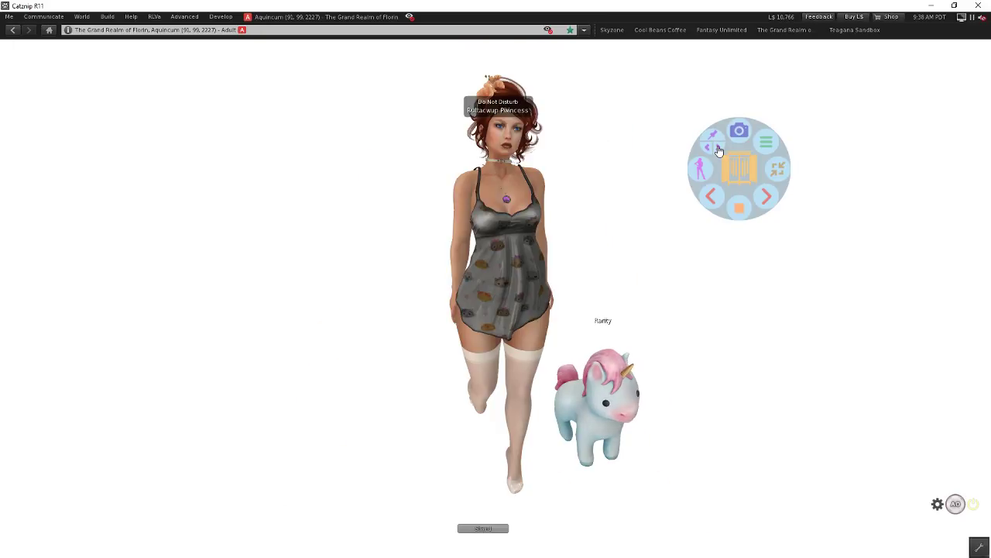
click(719, 150)
click(719, 149)
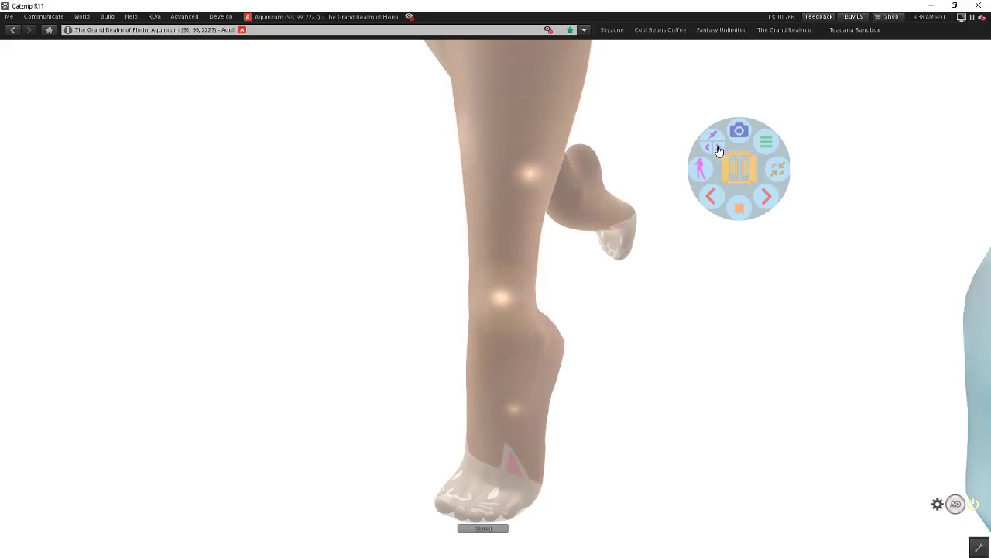
- Keep stepping between face, torso and leg close-ups, finishing on a full-body view
click(719, 150)
click(719, 150)
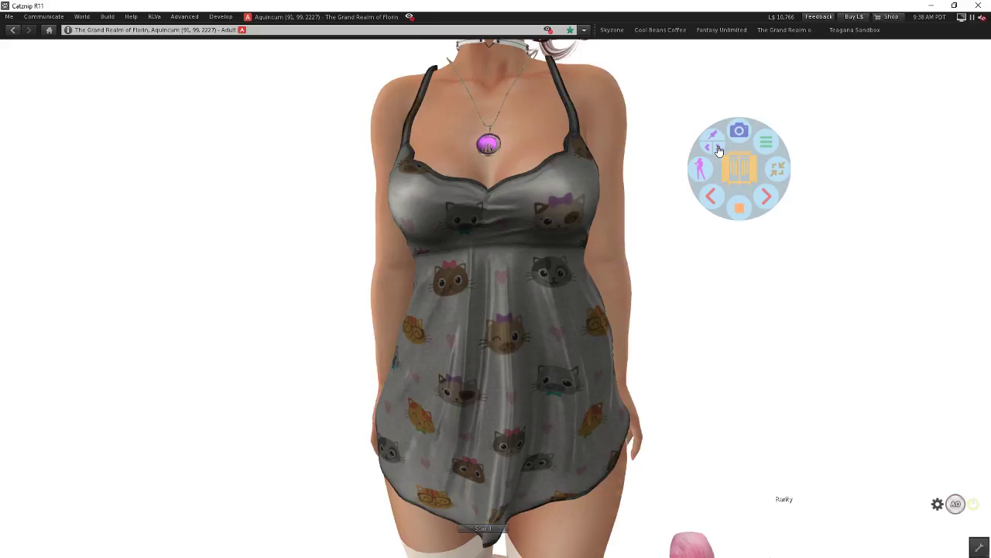
click(709, 149)
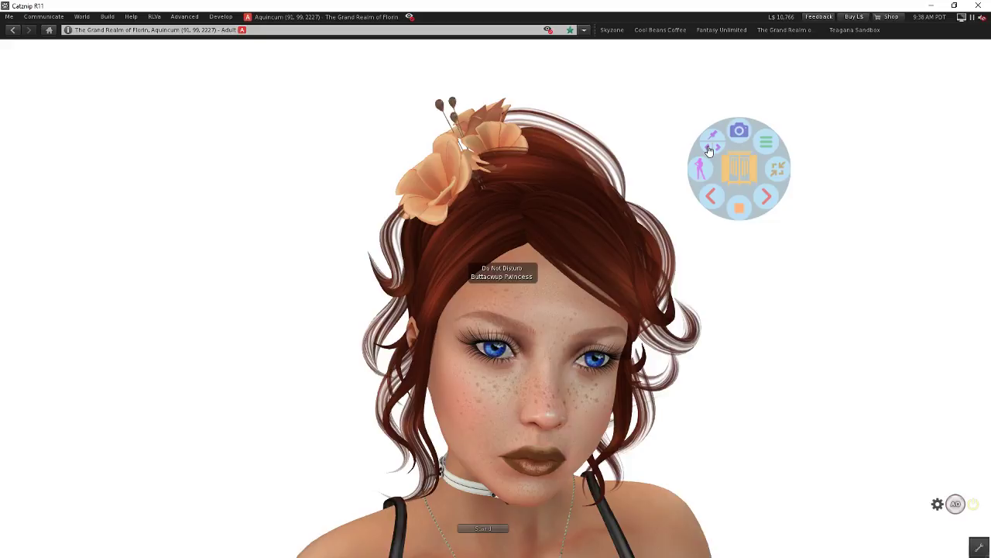
click(709, 149)
click(719, 150)
click(712, 150)
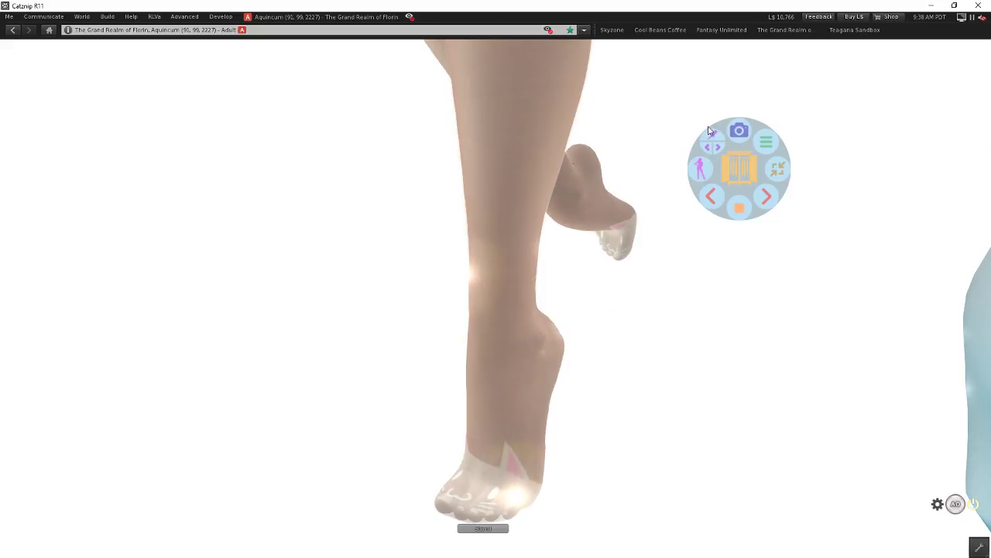
click(709, 150)
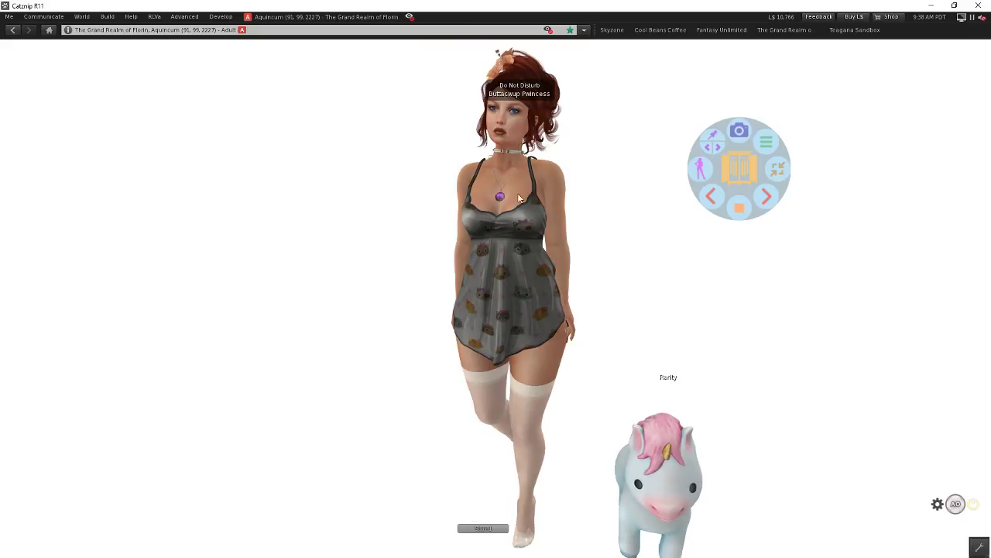
- Step through previous and next standing poses, then stop on the crossed-legs, hands-clasped pose
click(769, 198)
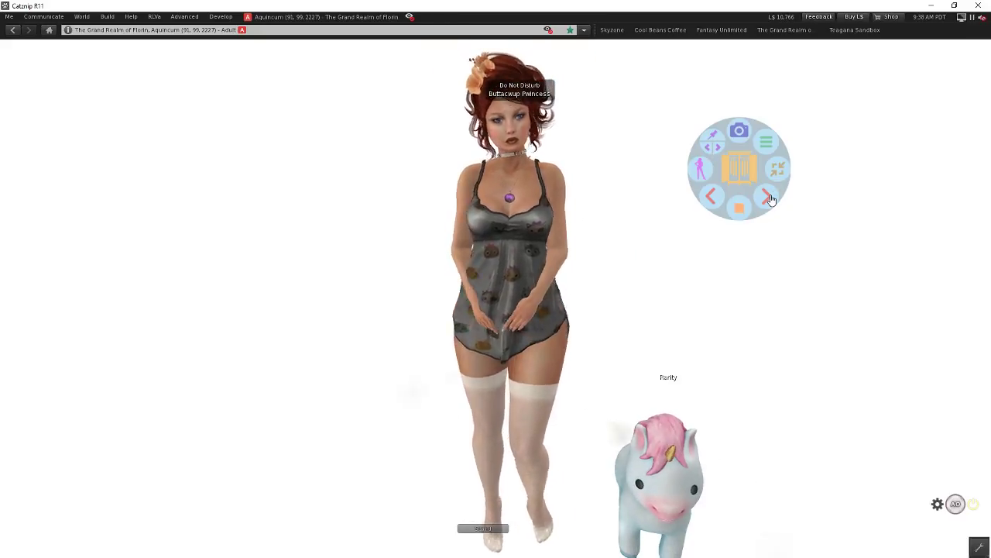
click(768, 197)
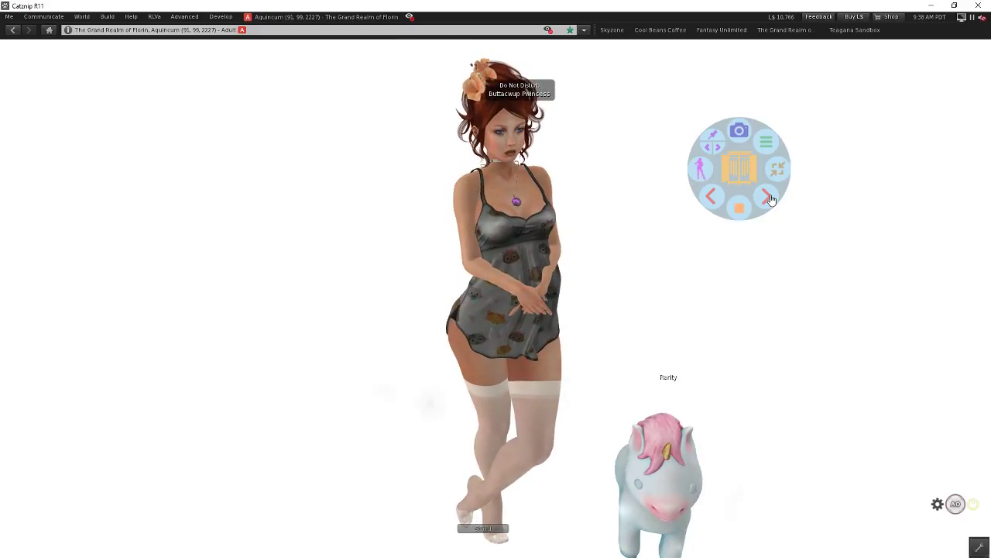
click(769, 199)
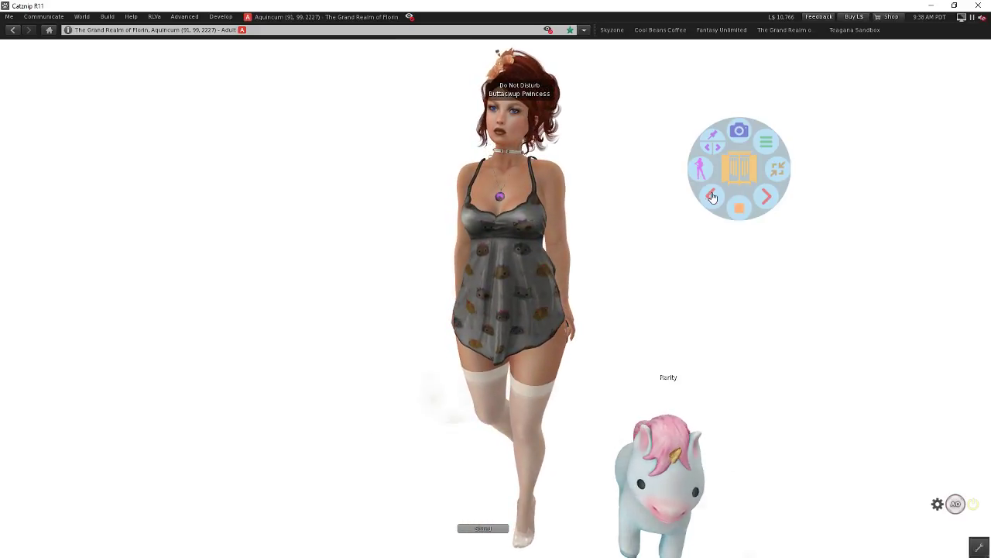
click(720, 198)
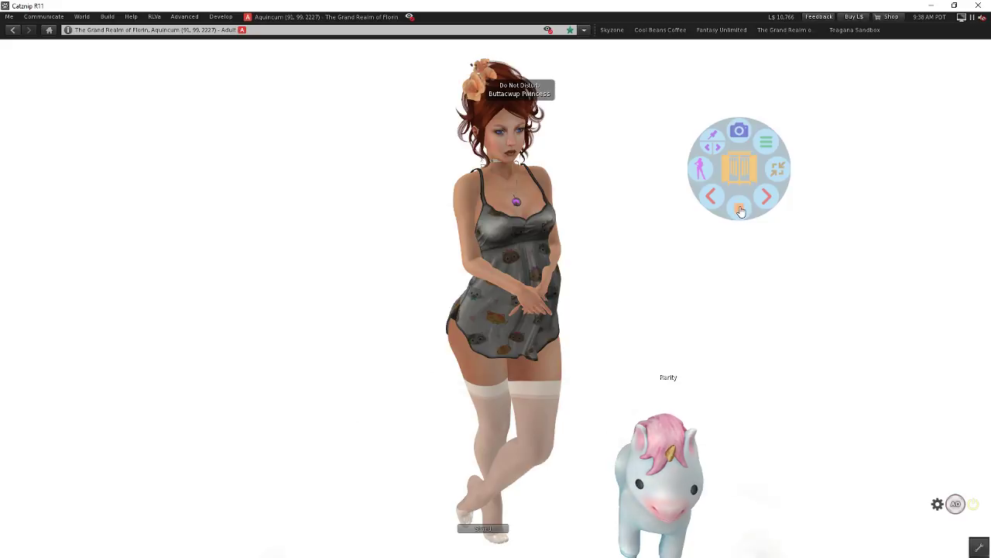
click(741, 209)
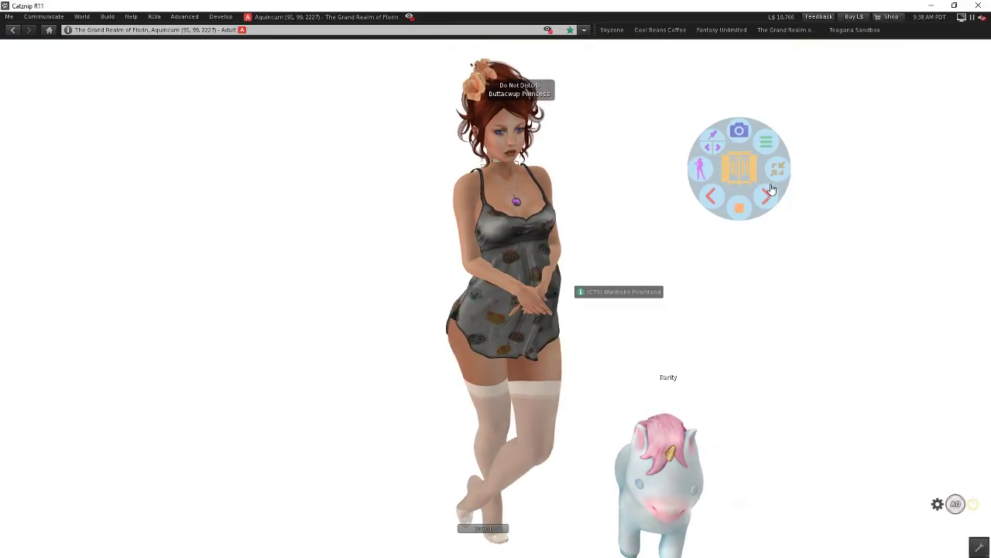
- From the Wardrobe menu, view ConfigStand's Size choices, then cancel, leaving the stand size unchanged
click(767, 144)
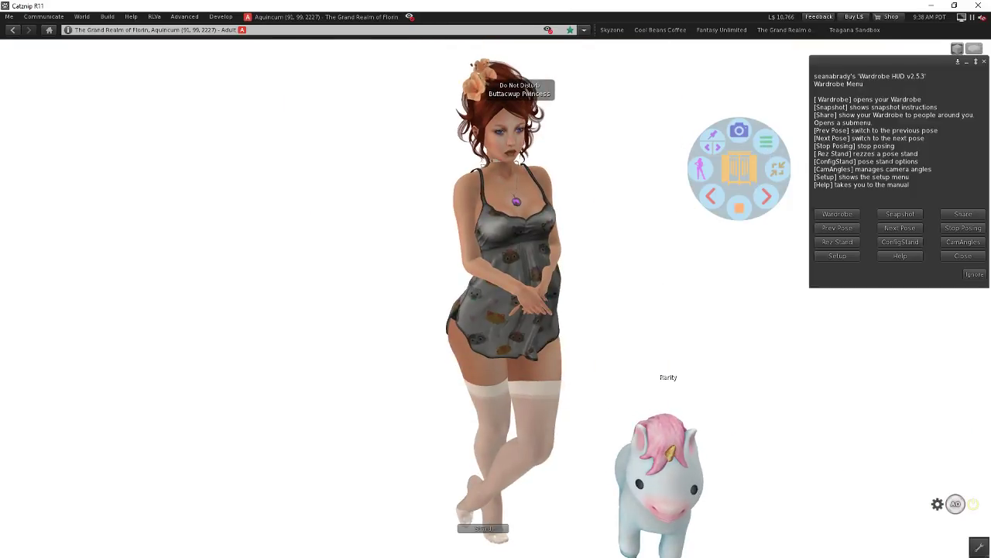
click(901, 243)
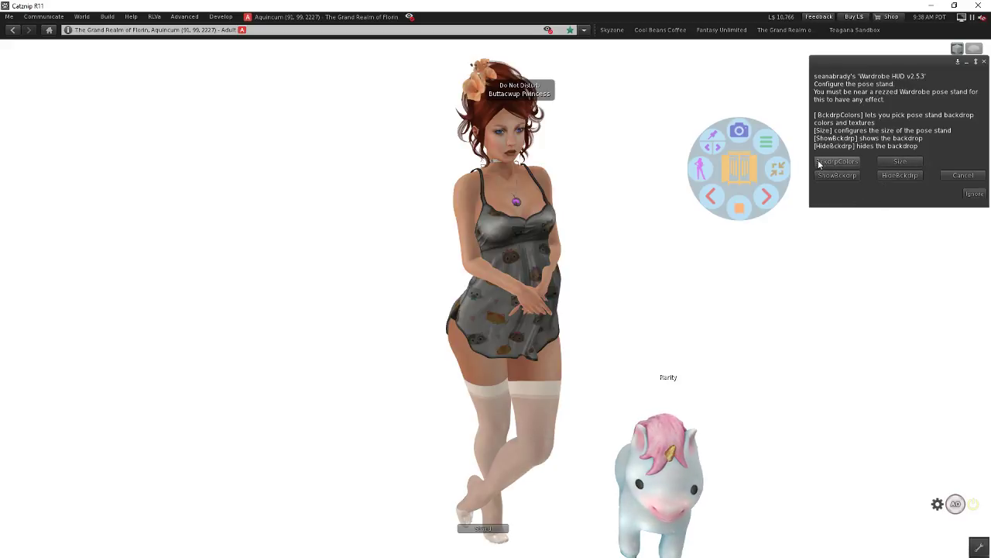
click(901, 161)
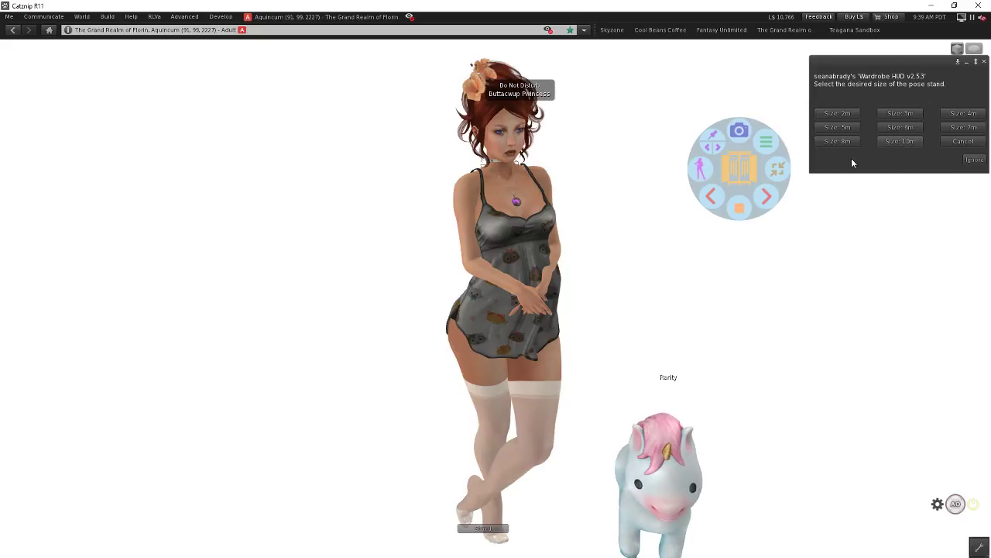
click(961, 143)
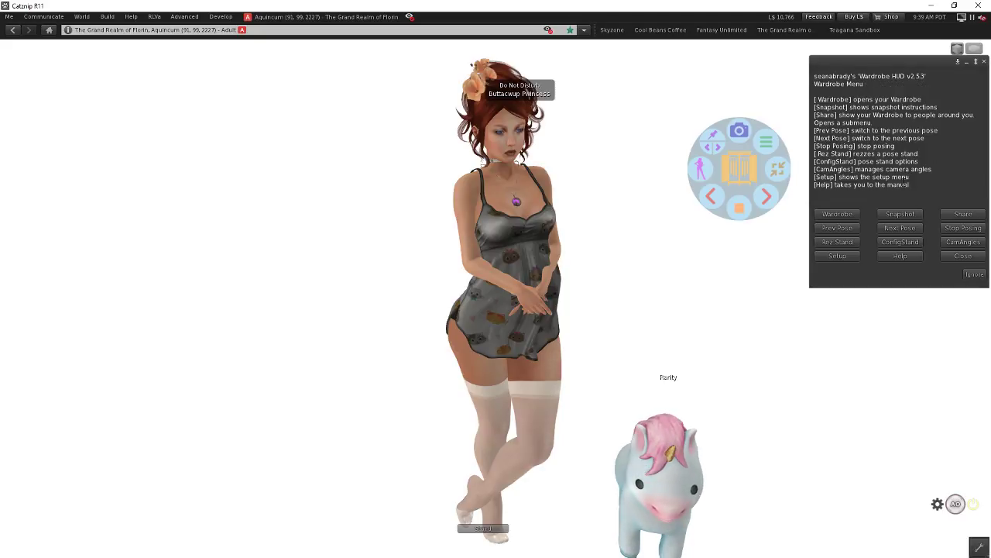
- Reopen ConfigStand, hide the white backdrop with HideBckdrp, then restore it with ShowBckdrp
click(899, 242)
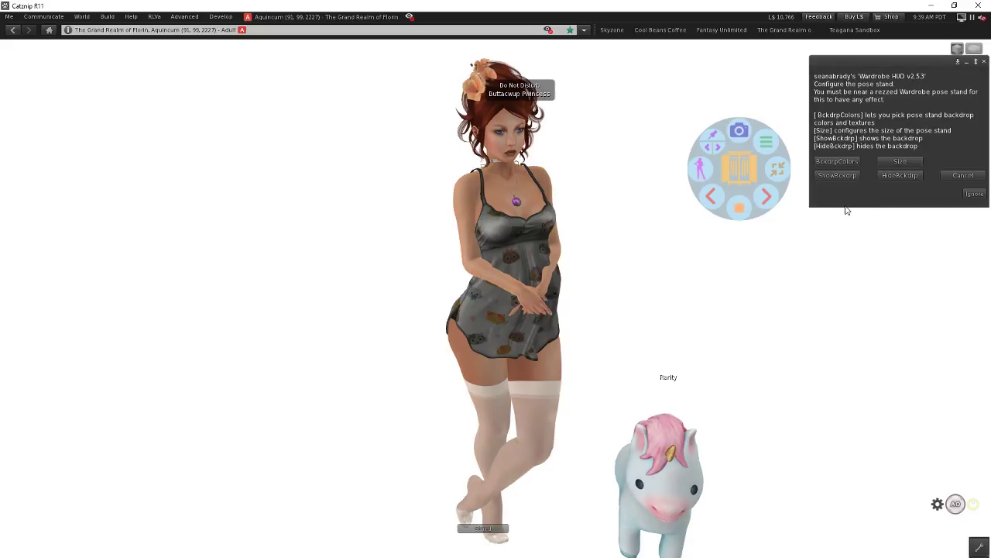
click(899, 175)
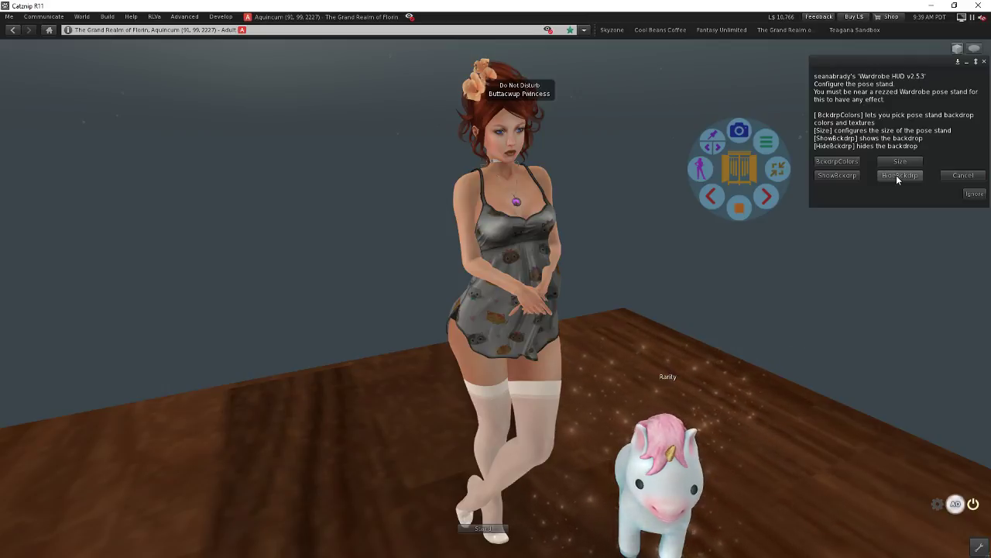
click(848, 175)
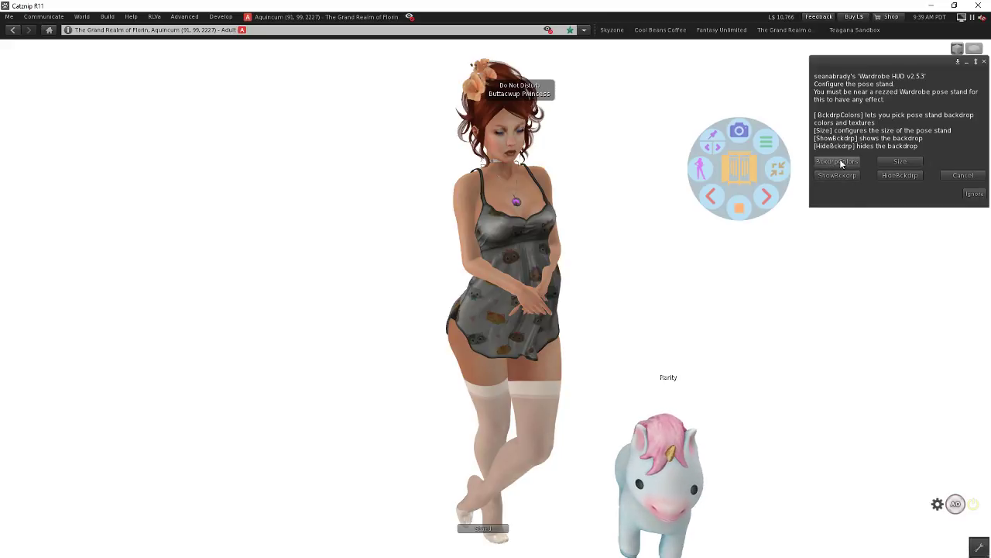
- Open the backdrop colour panel and try blue, then white, on the backdrop
click(839, 162)
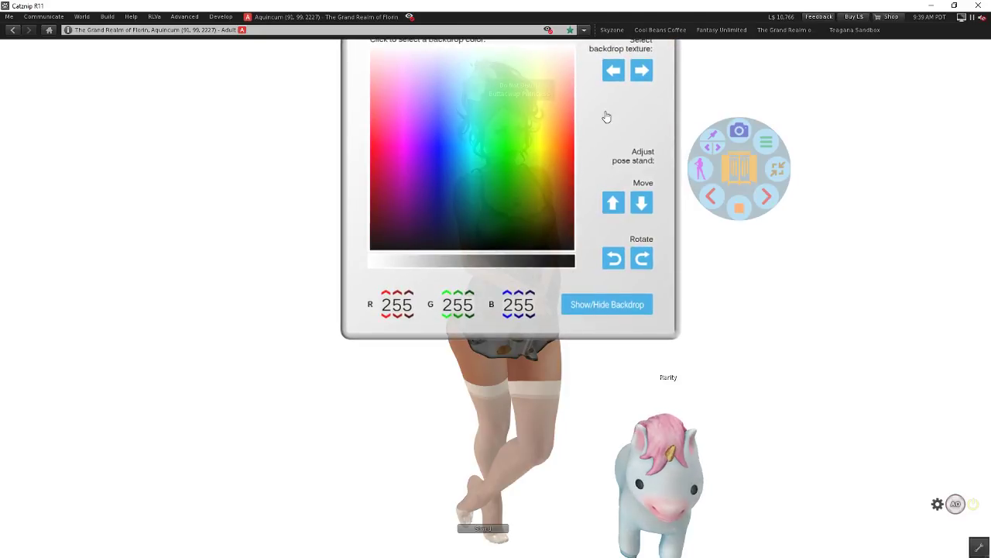
click(435, 161)
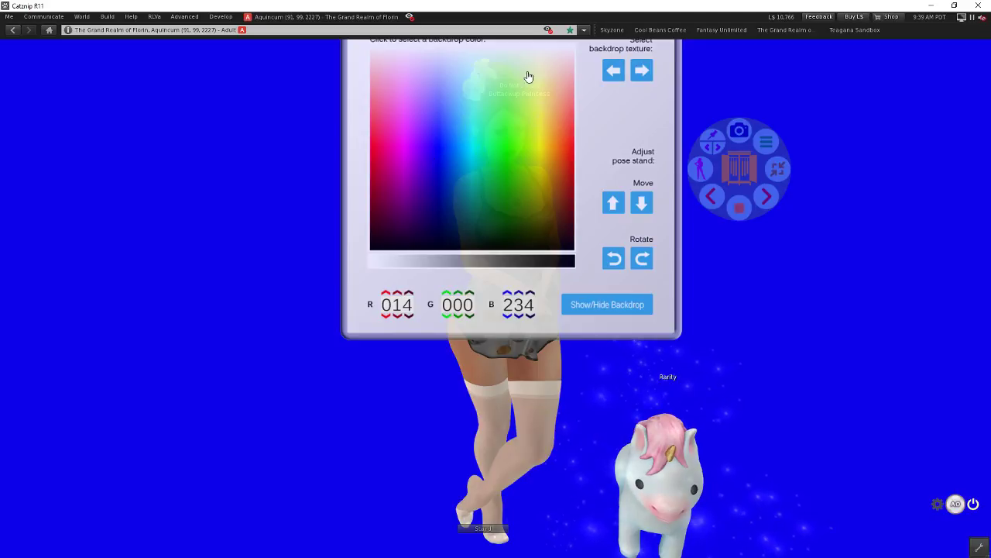
click(569, 51)
click(575, 48)
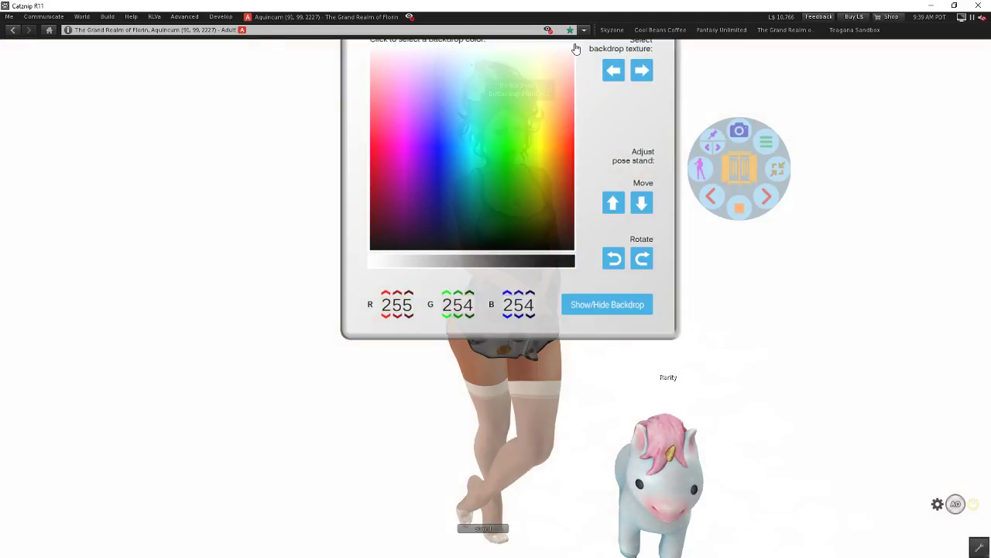
- Turn the backdrop green (025/138/000), rotate the pose stand, then restore near-white 255/253/252
click(515, 125)
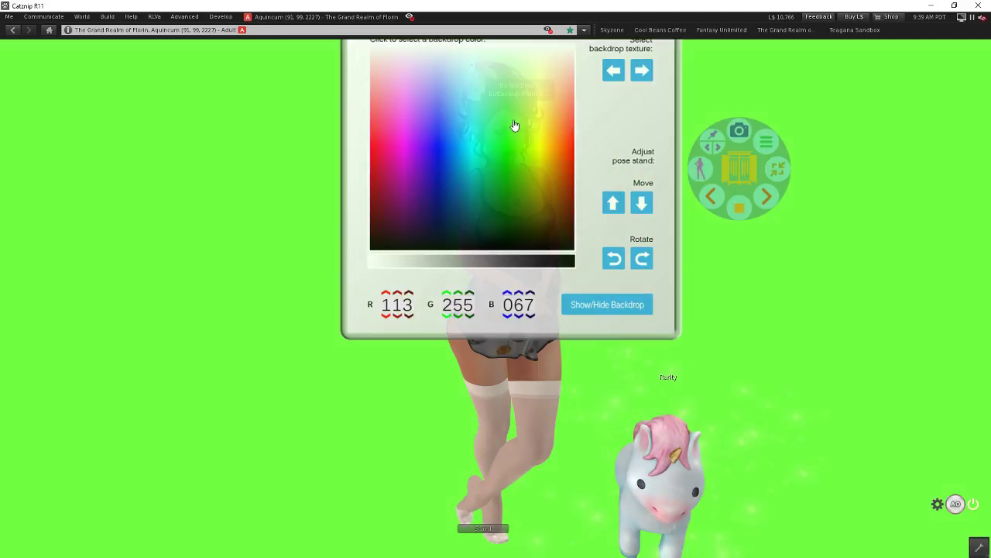
click(511, 202)
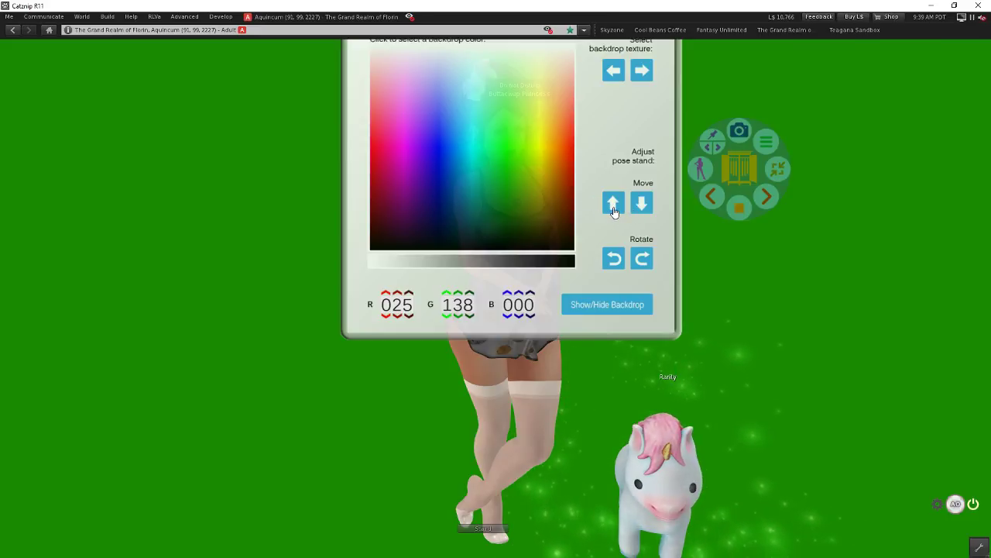
click(614, 258)
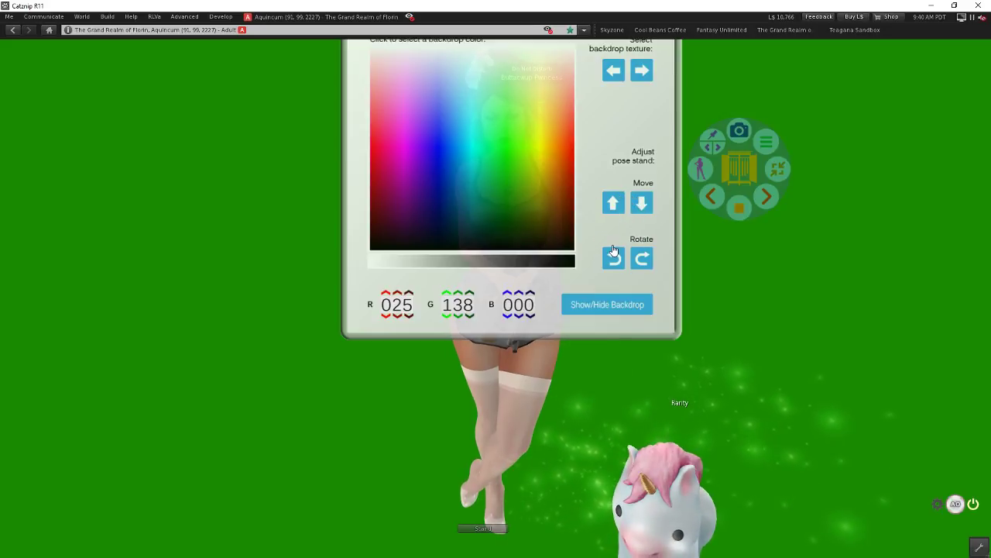
click(573, 49)
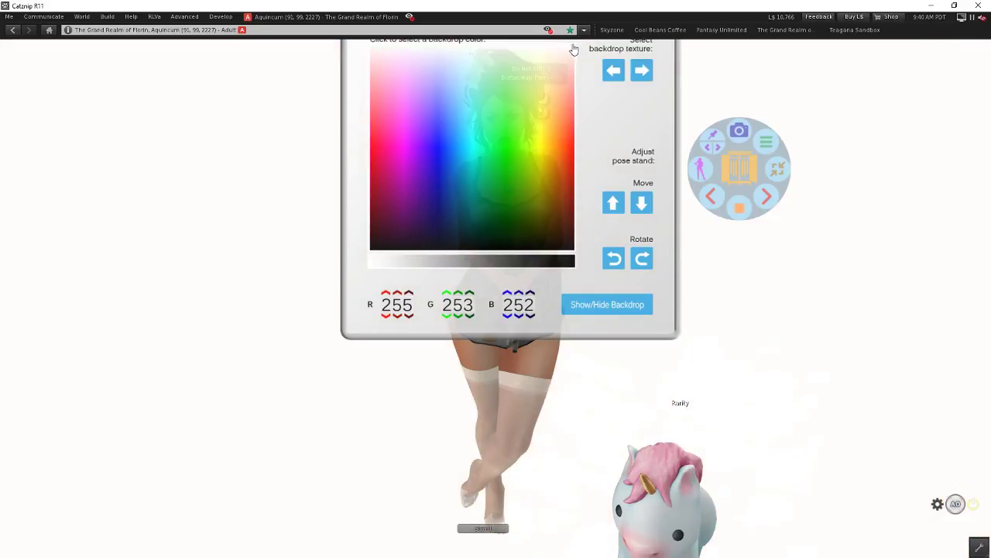
- Cycle backdrop textures: sparkly grey, pink room, wine cellar, dark clouds, wooden desk room, grey-green, poolside
click(643, 73)
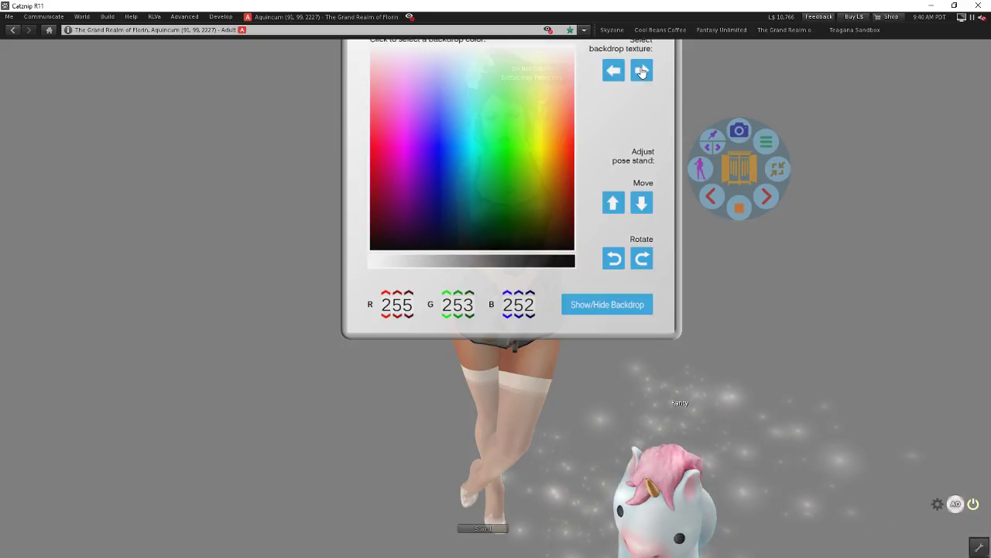
click(641, 71)
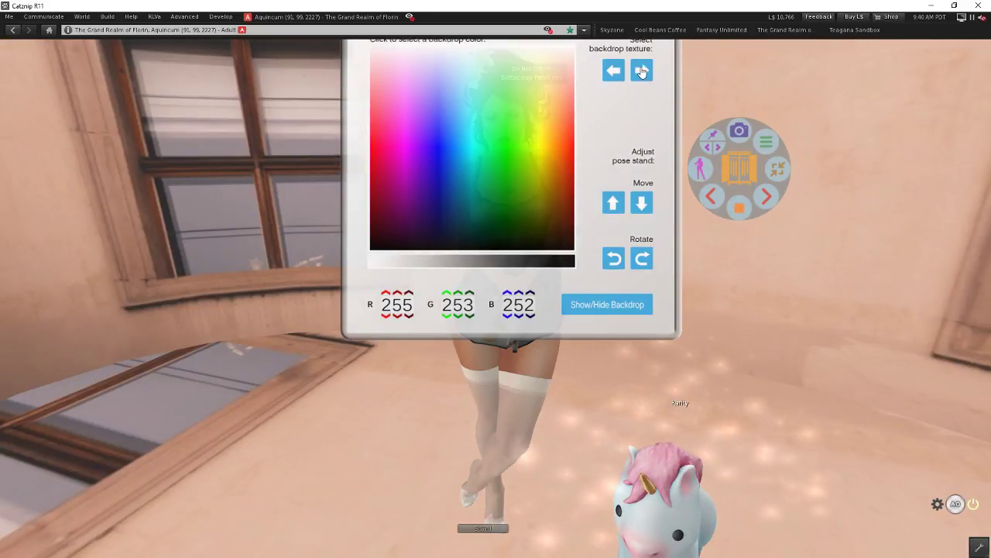
click(614, 71)
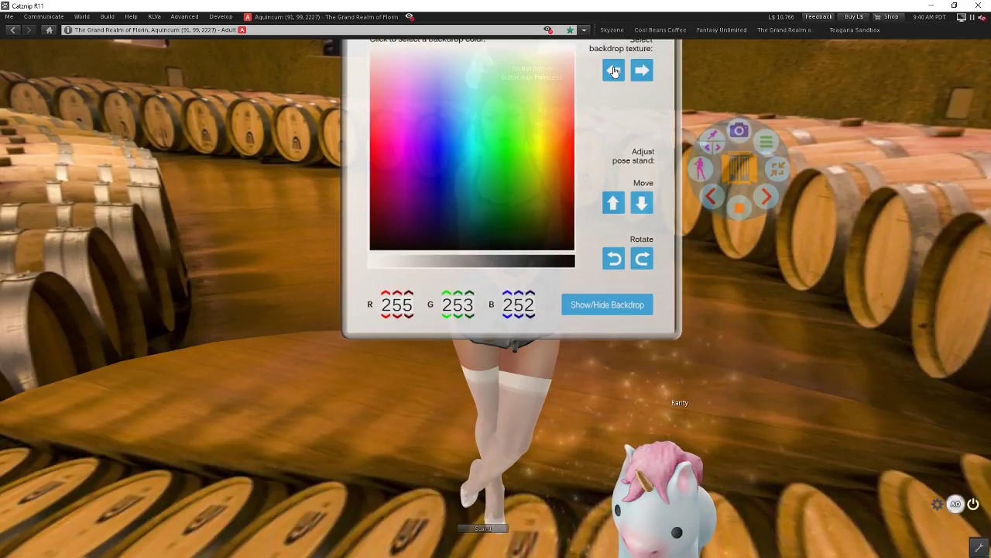
click(614, 71)
click(614, 71)
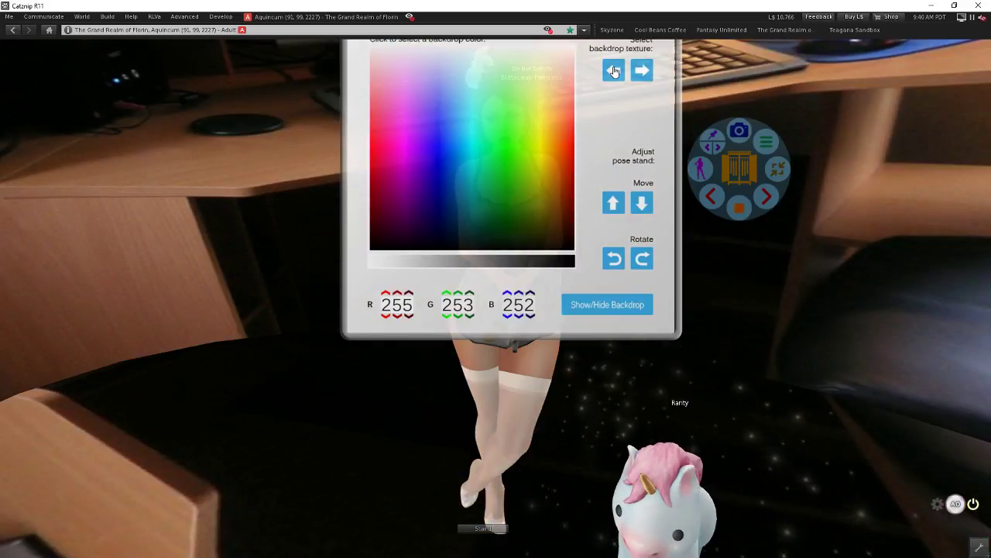
click(614, 71)
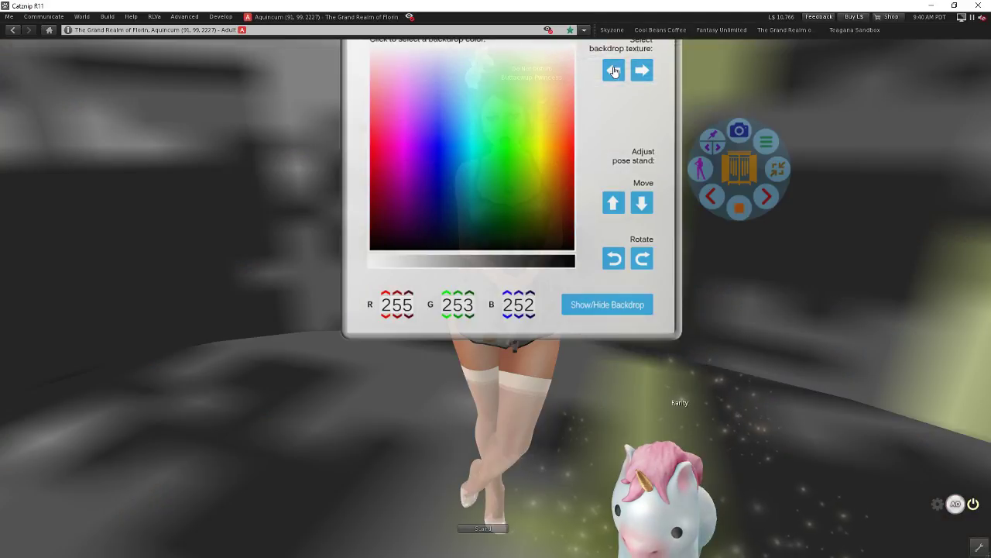
click(615, 71)
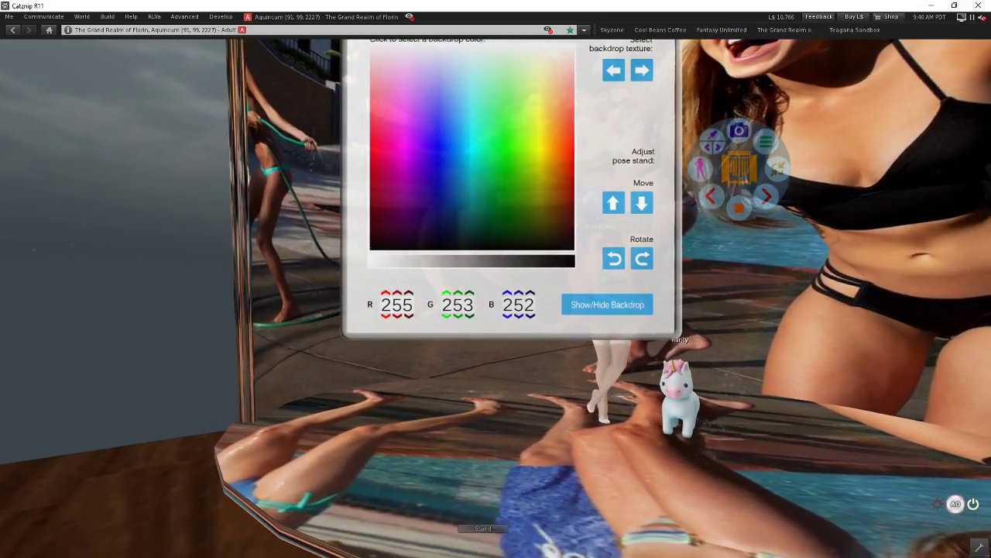
- Step through plain grey and dark black-and-white textures, then tint the backdrop pale pink (255/249/246)
click(610, 96)
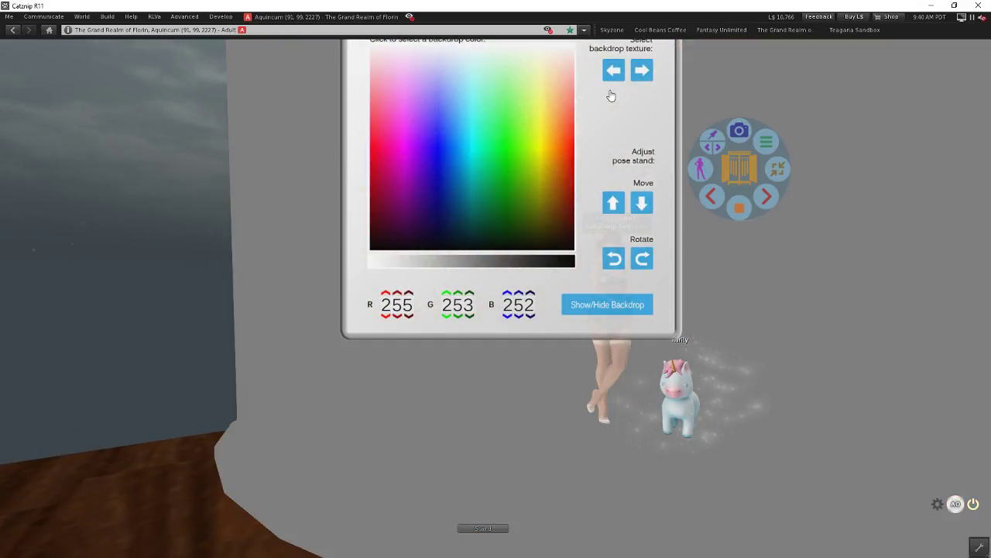
click(613, 73)
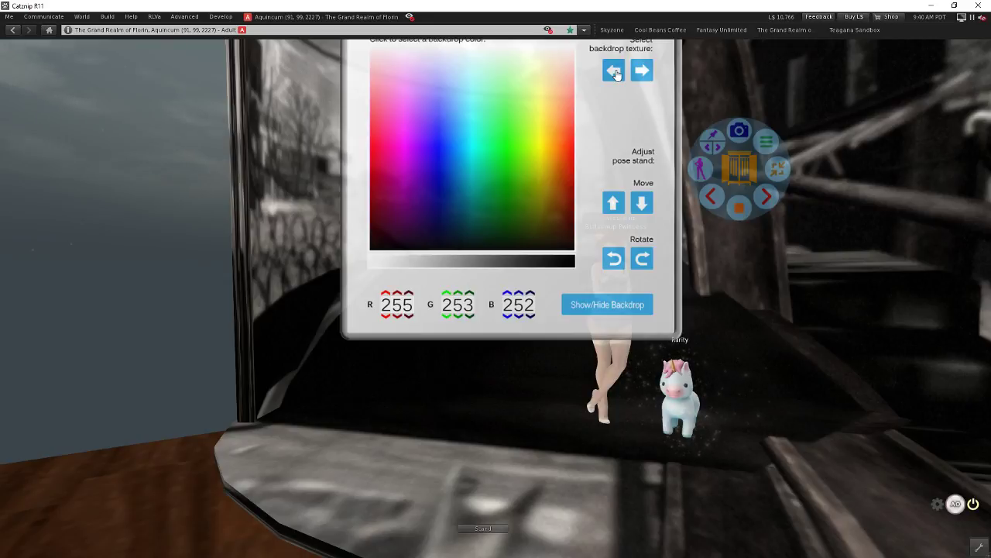
click(614, 72)
click(563, 54)
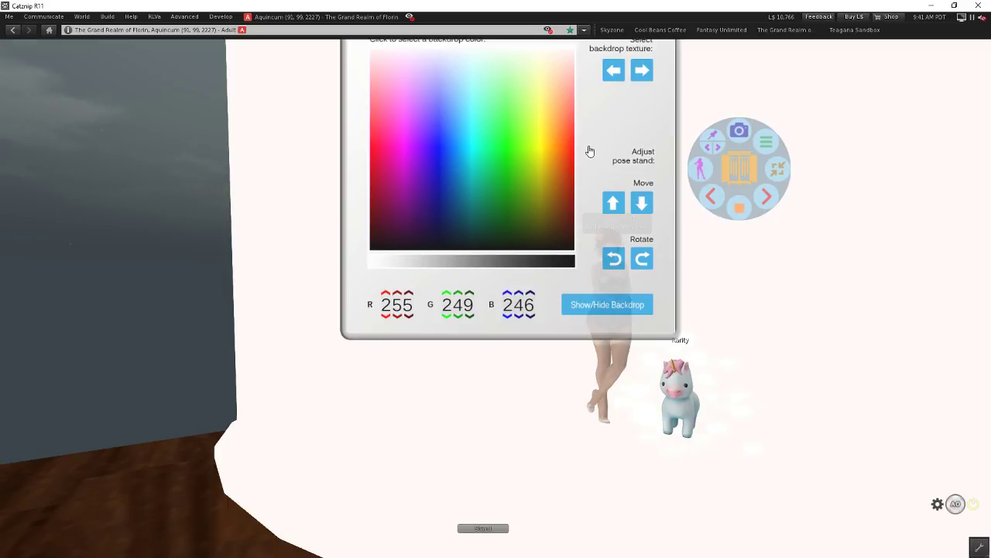
- Via ConfigStand, move the backdrop colour panel lower, then close the panel and the HUD dialog
click(767, 143)
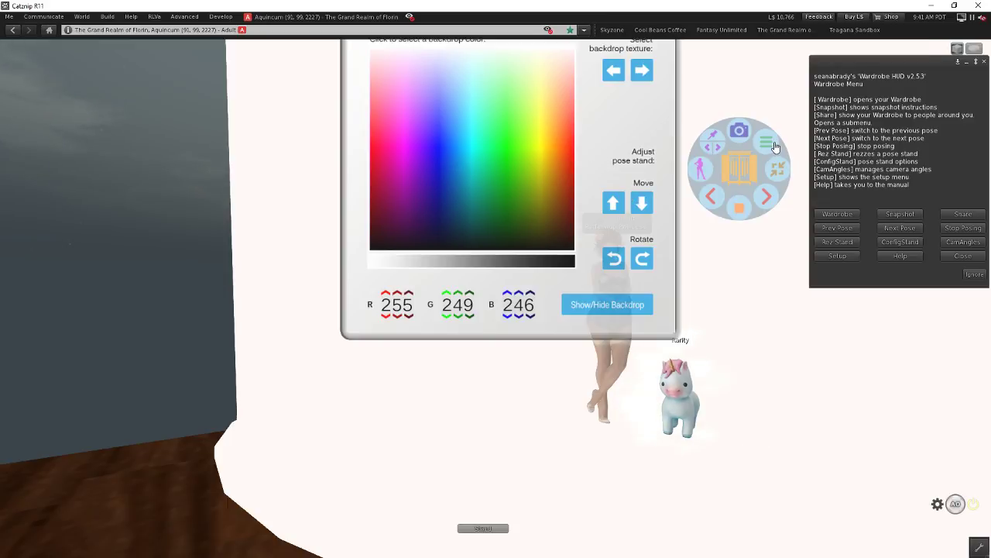
click(899, 242)
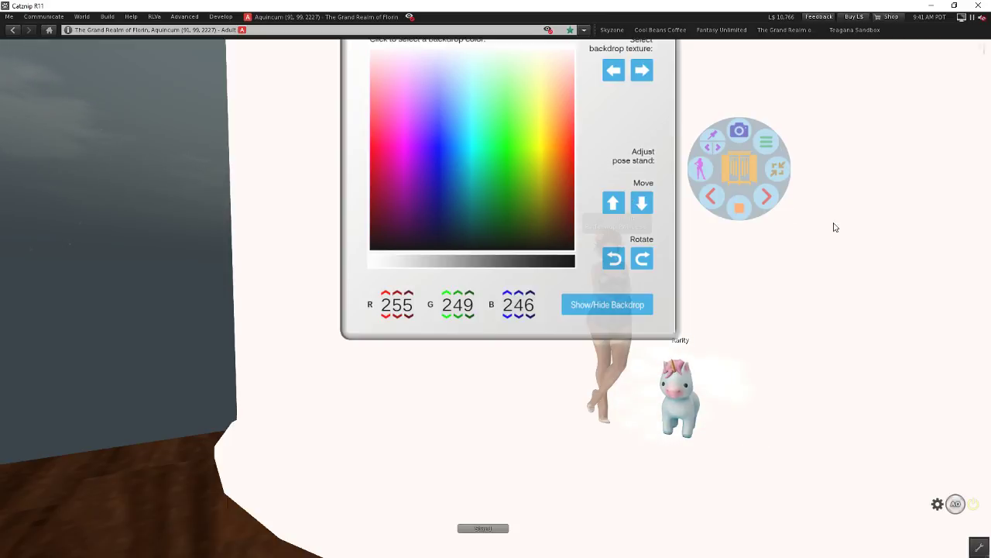
right_click(650, 122)
click(657, 138)
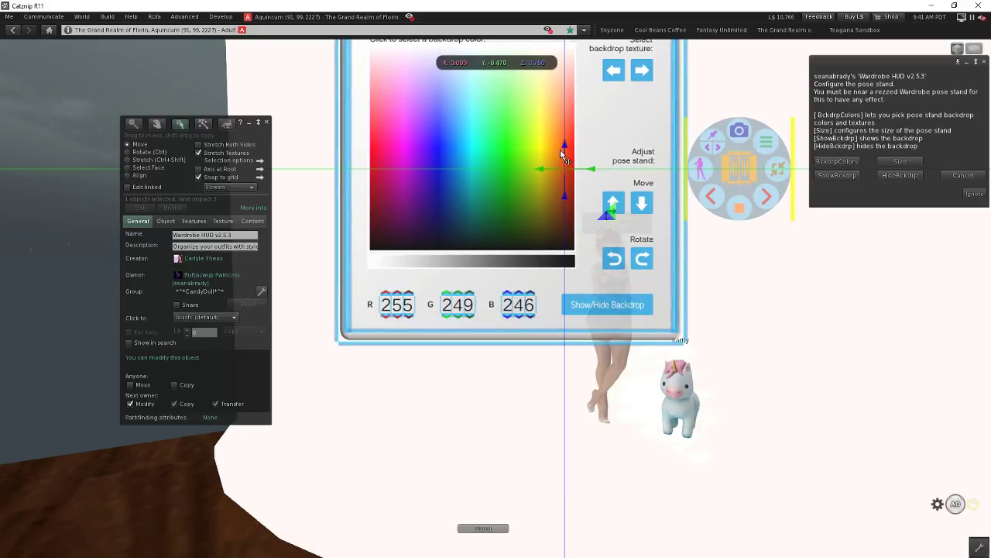
drag(640, 144, 639, 215)
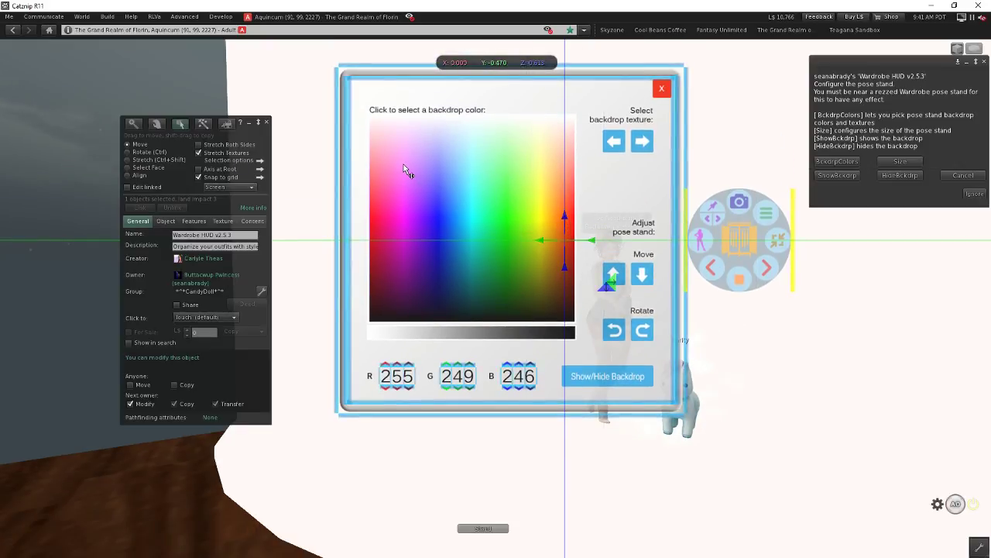
key(Escape)
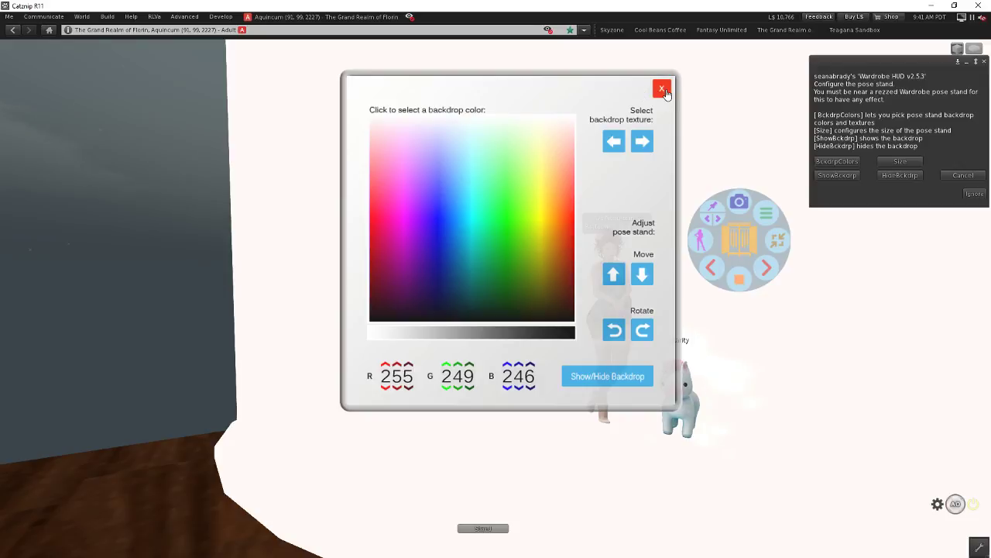
click(663, 89)
click(971, 194)
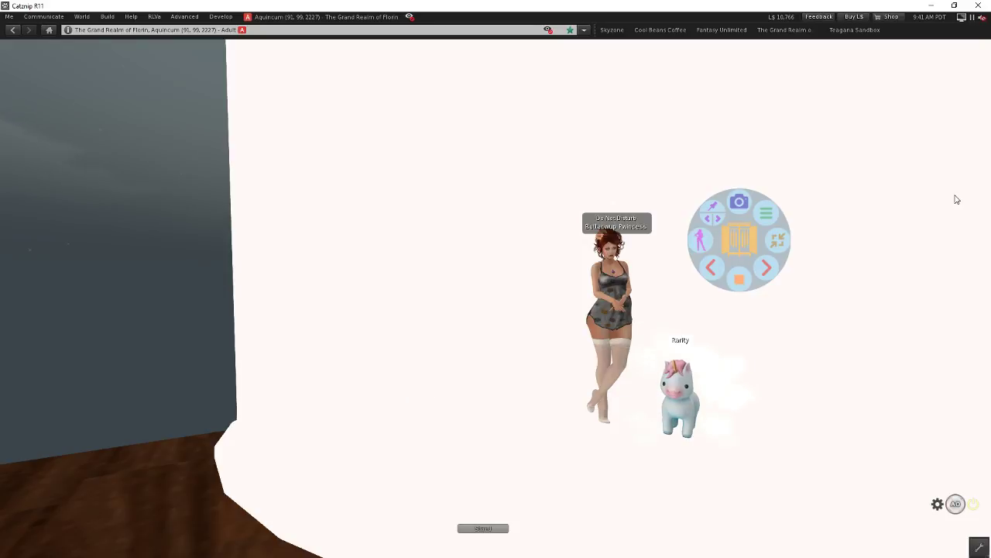
- Focus on the avatar and step through face, torso and head-and-shoulders presets, ending full-body
alt+click(616, 316)
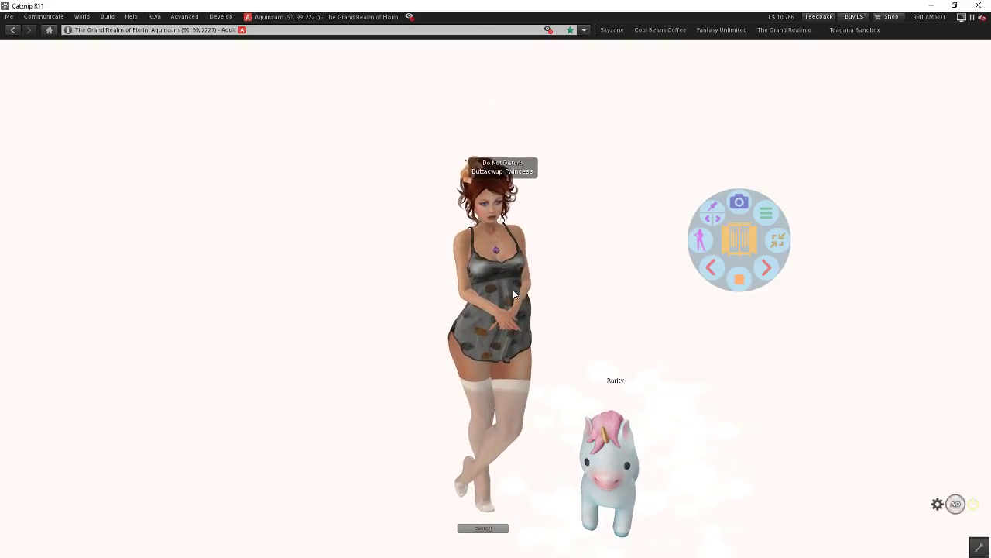
click(708, 222)
click(719, 221)
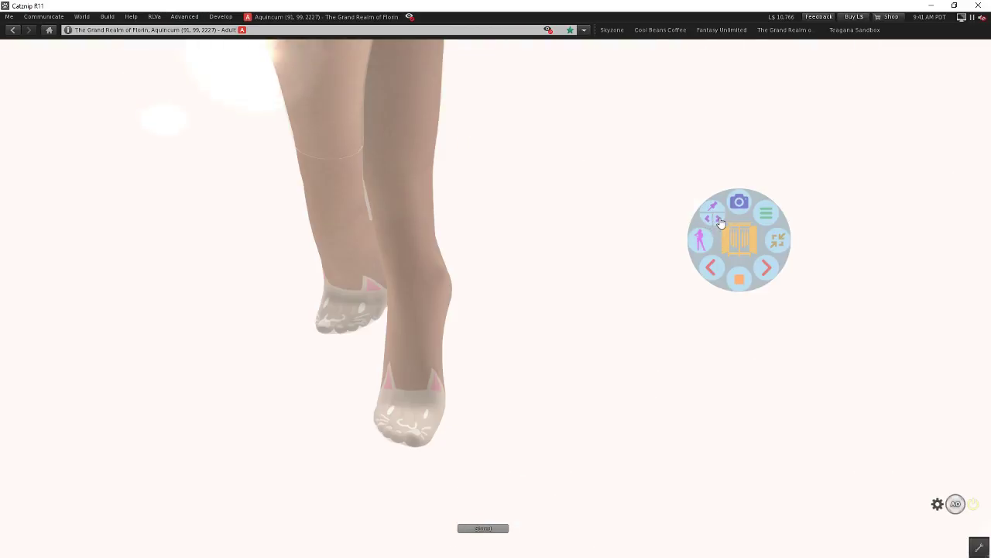
click(720, 222)
click(707, 222)
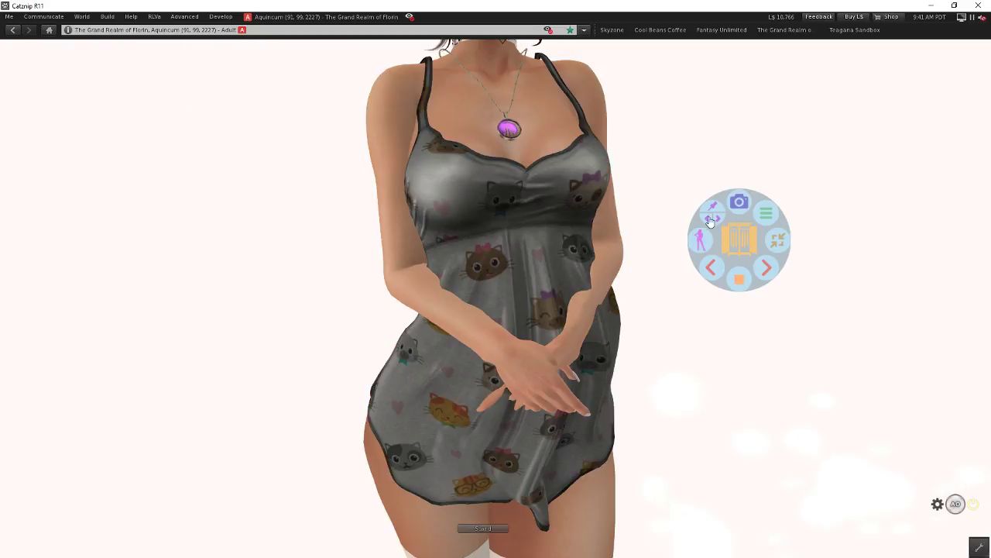
click(720, 222)
click(721, 223)
click(721, 223)
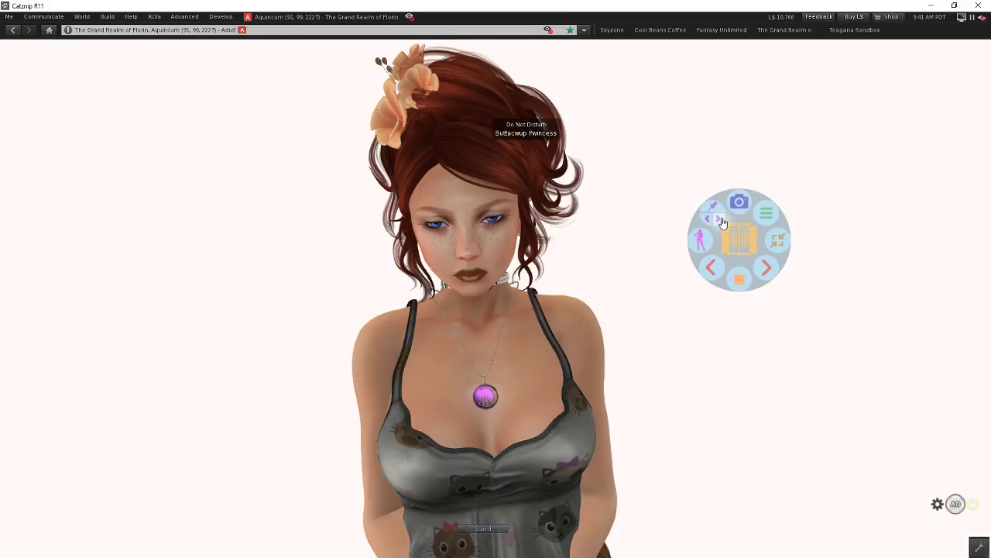
click(722, 223)
- Reopen the backdrop colour picker via ConfigStand > BckdrpColors and shrink it to reveal the avatar
click(760, 223)
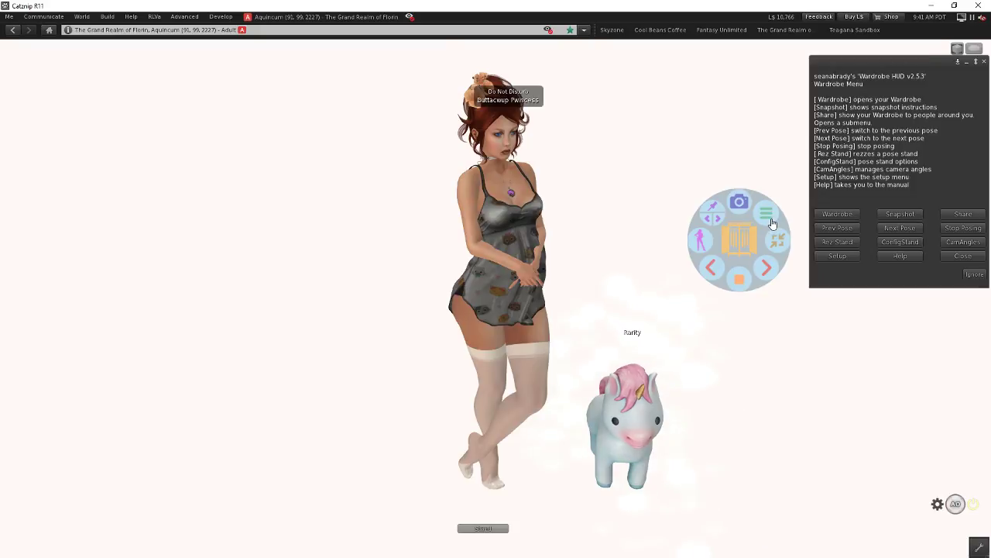
click(898, 242)
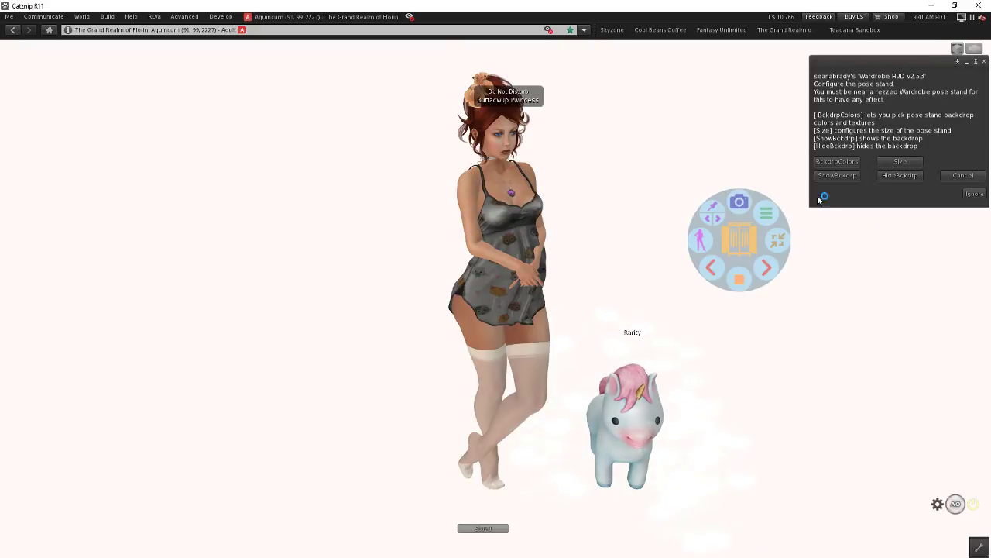
click(836, 162)
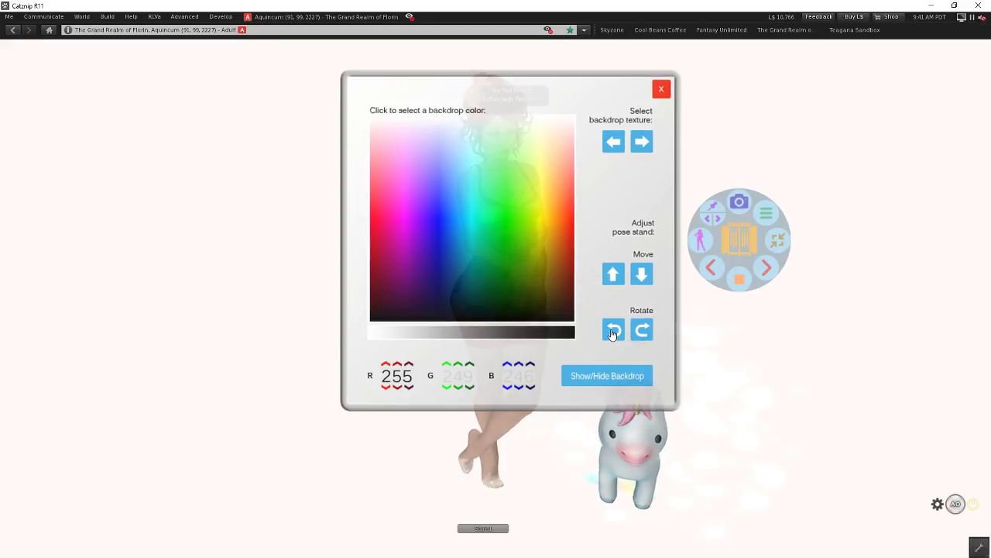
click(653, 129)
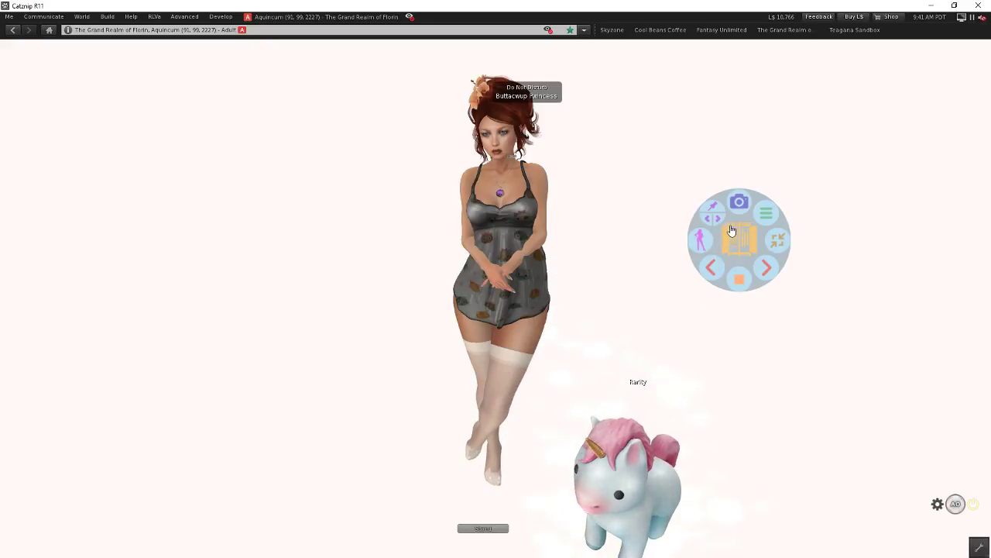
- Close the colour picker and step the camera from the avatar's feet up to her head
click(719, 223)
click(719, 224)
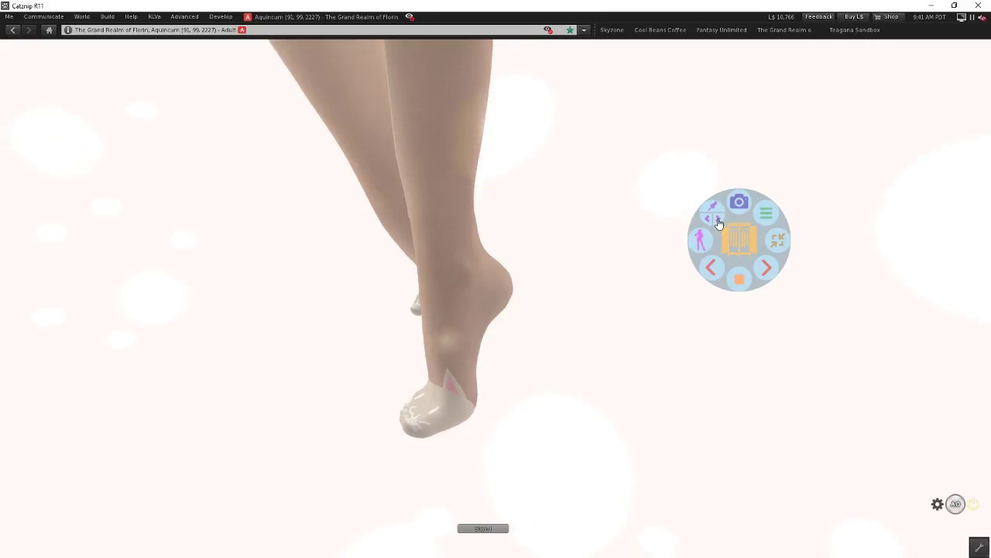
click(719, 223)
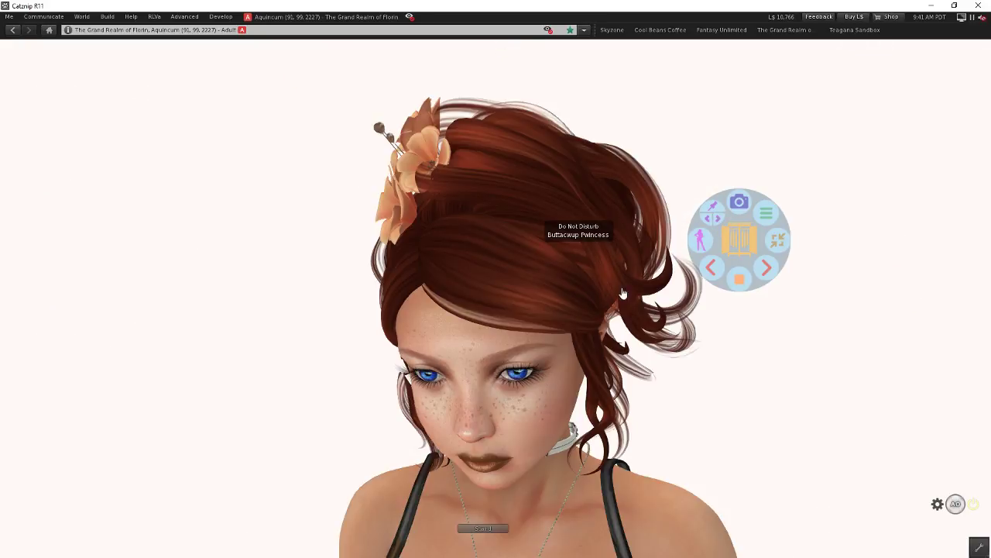
- Stand the avatar up from the pose stand, walk her onto the wooden floor, and frame her from the front
click(483, 529)
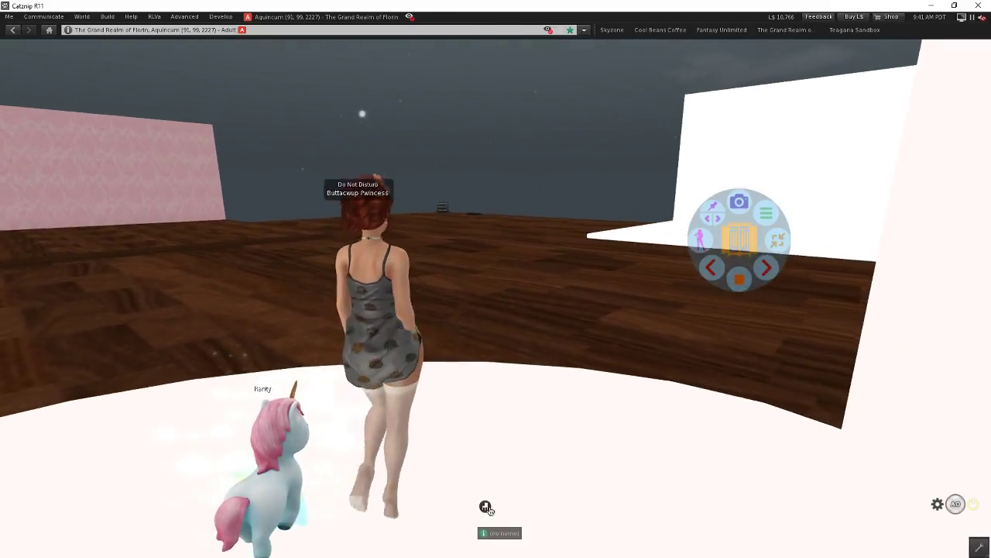
key(Up)
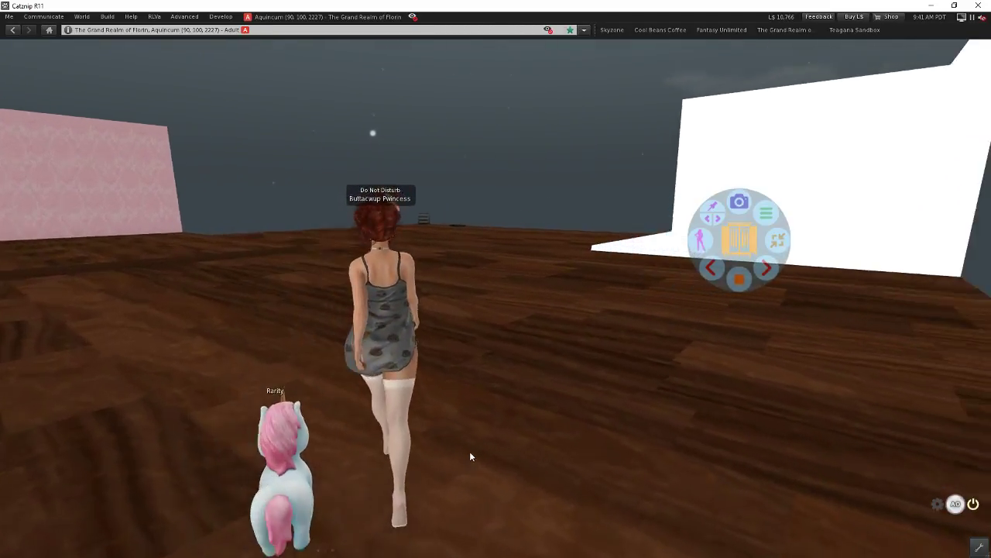
key(Right)
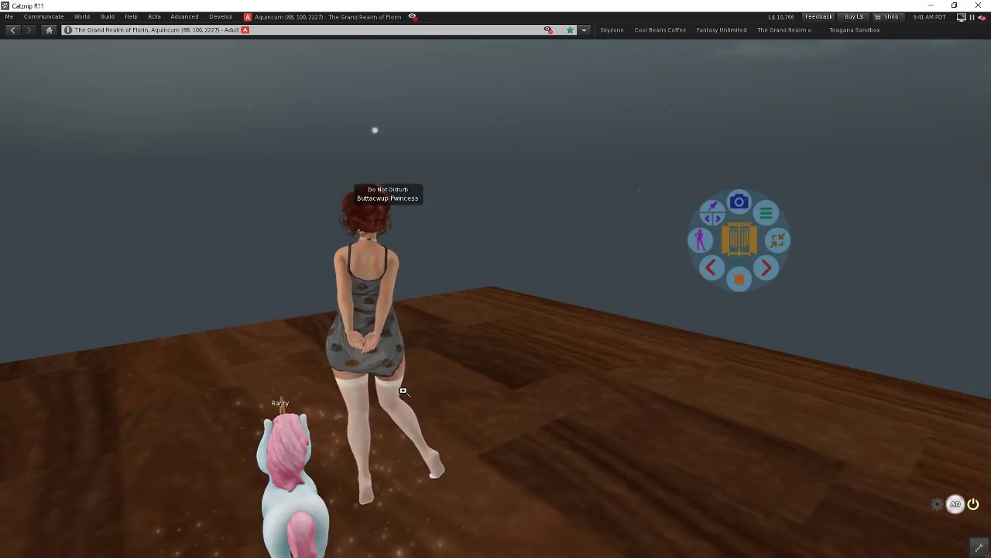
drag(403, 391, 504, 294)
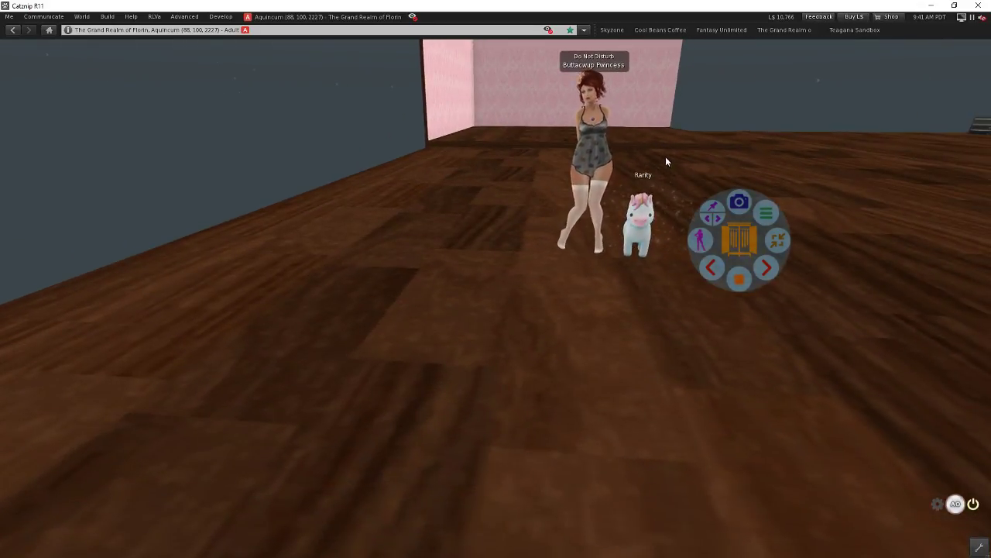
key(Up)
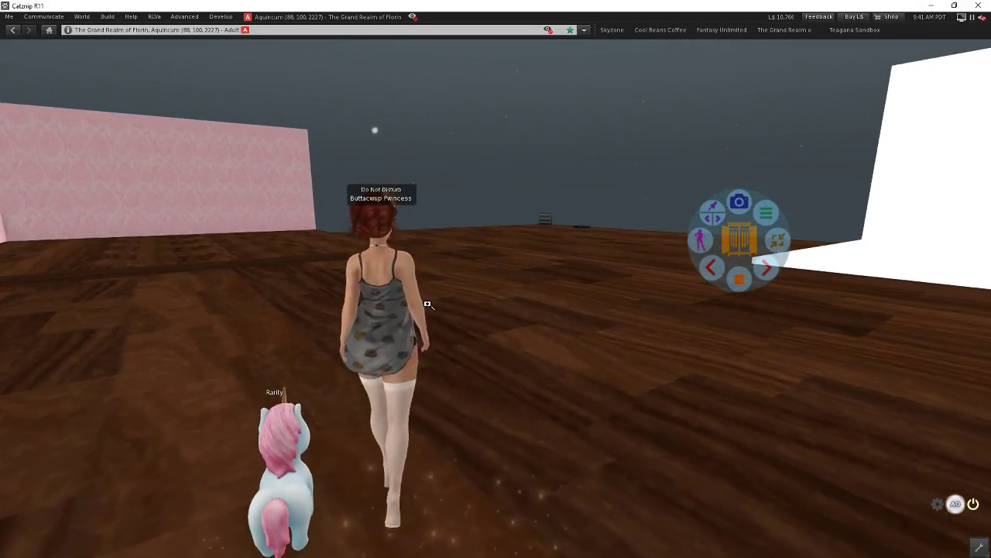
click(732, 235)
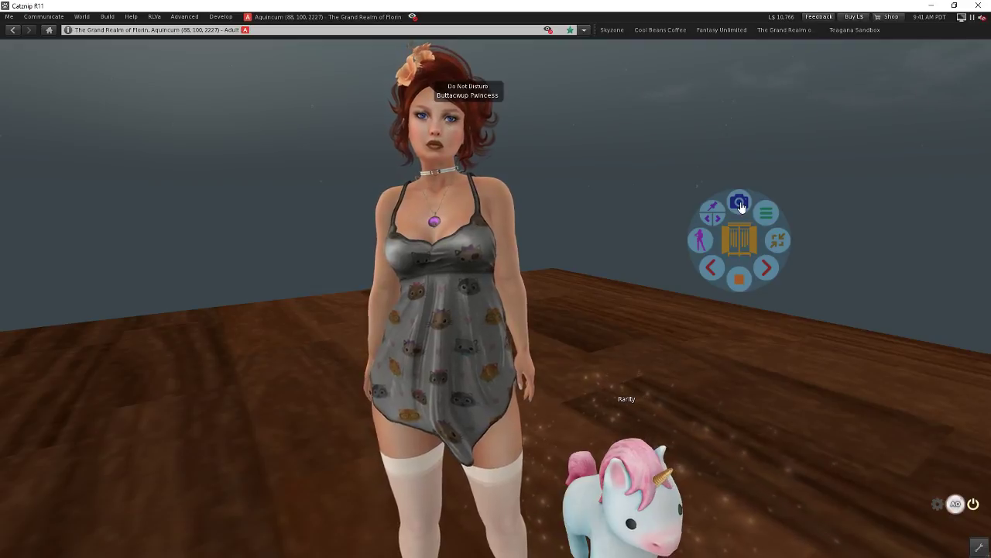
- Reframe the avatar, then start uploading the current outfit with the HUD's Snapshot button
click(740, 204)
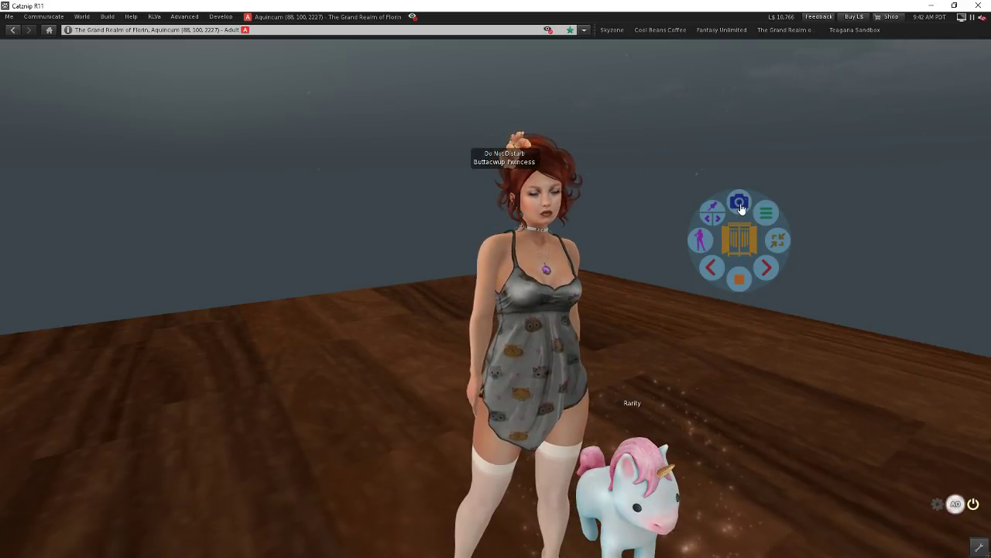
click(739, 204)
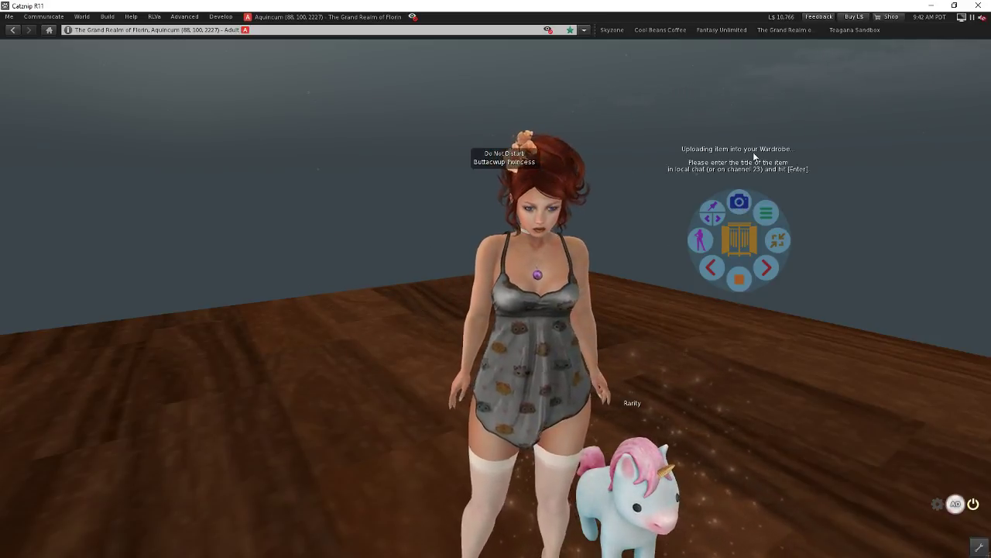